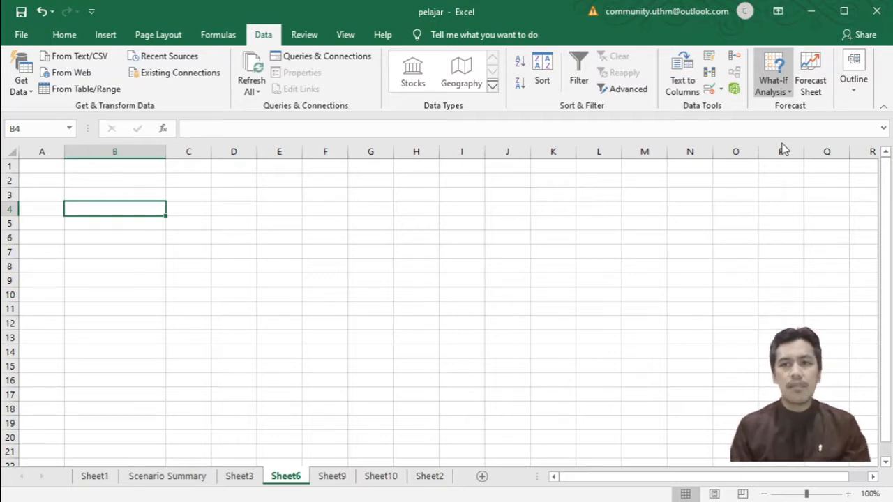
# Enter the label "Simpan mula" in B2 with the value 1000 in C2
pyautogui.click(147, 194)
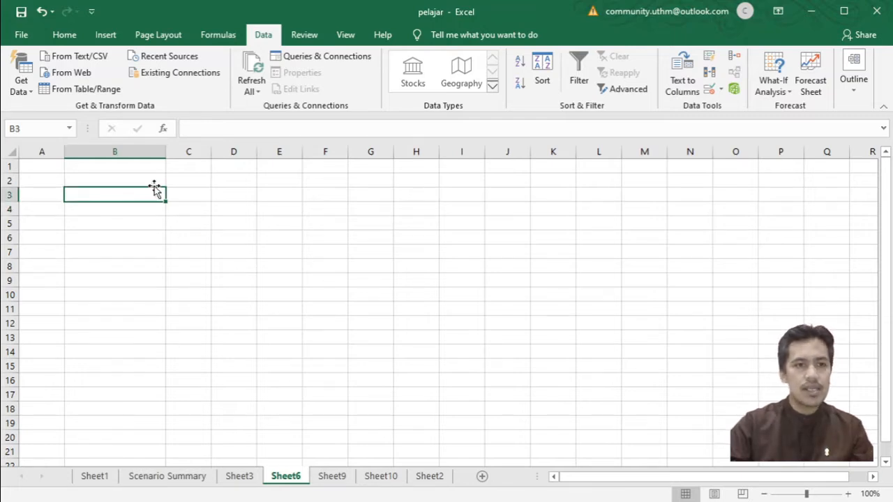
pyautogui.click(153, 181)
pyautogui.write('Si')
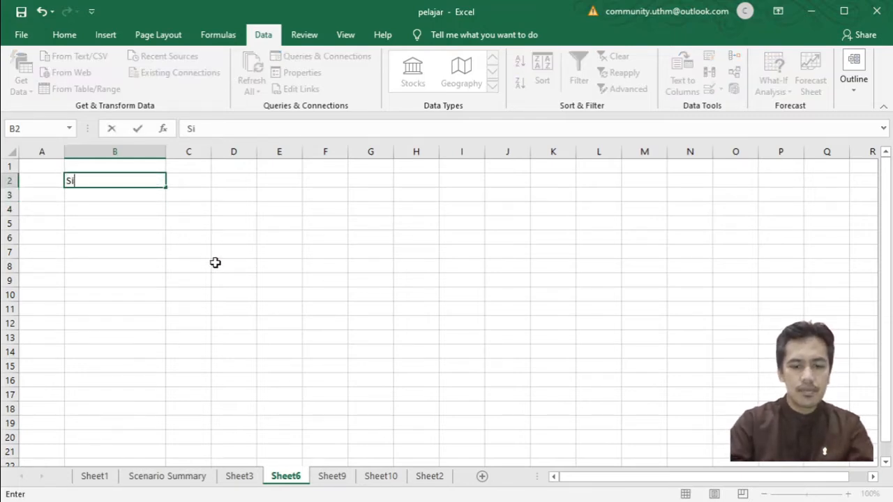
pyautogui.write('mpan mula')
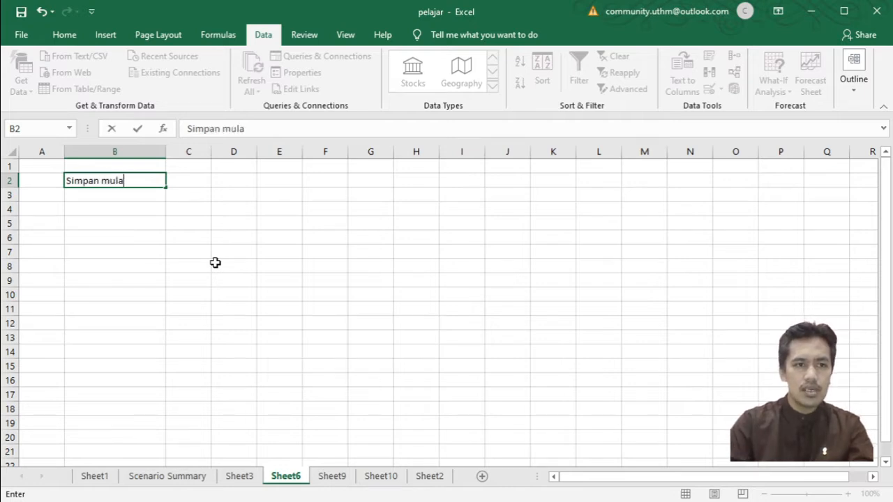
pyautogui.press('Tab')
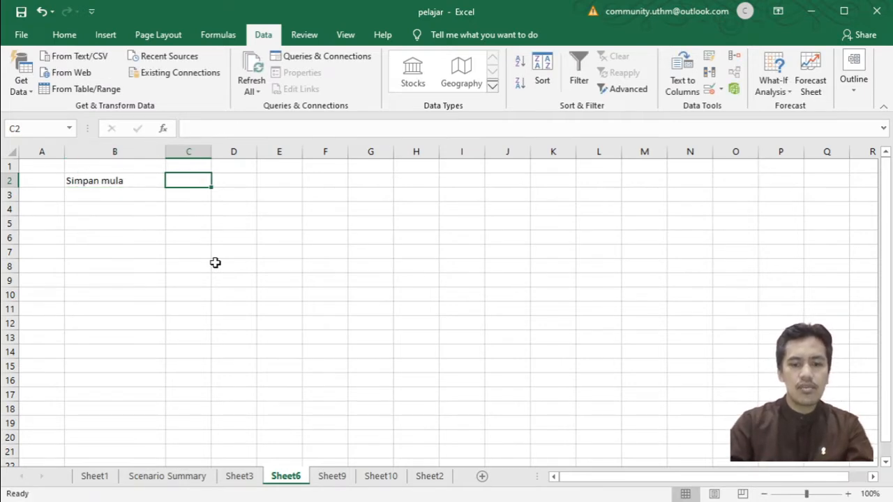
pyautogui.write('1000')
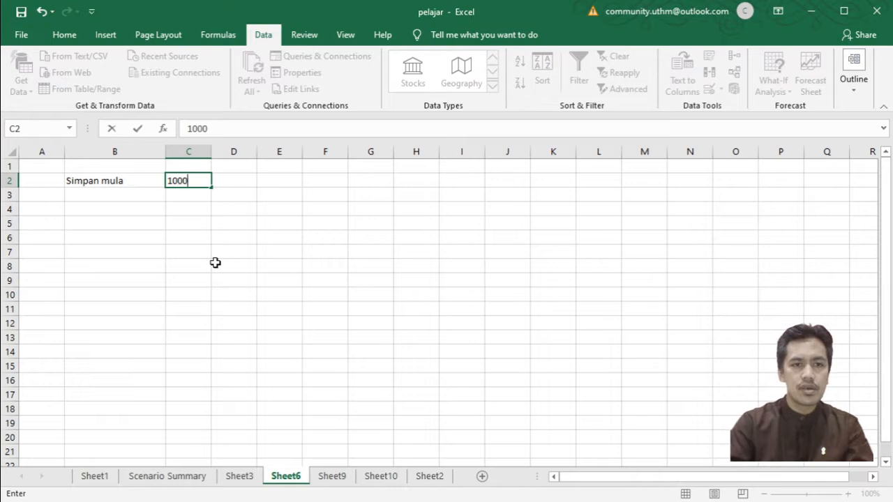
# Enter the label "Dividen" in B3 with the value 0.08 in C3
pyautogui.click(127, 198)
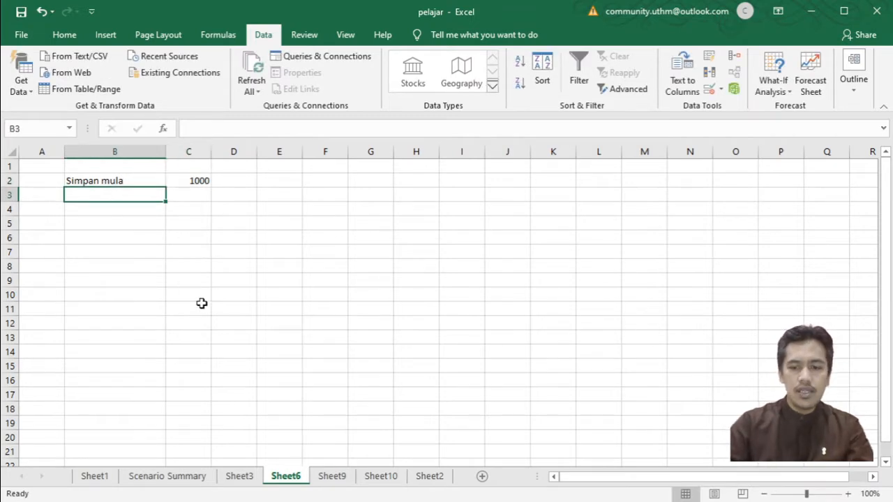
pyautogui.write('Divis')
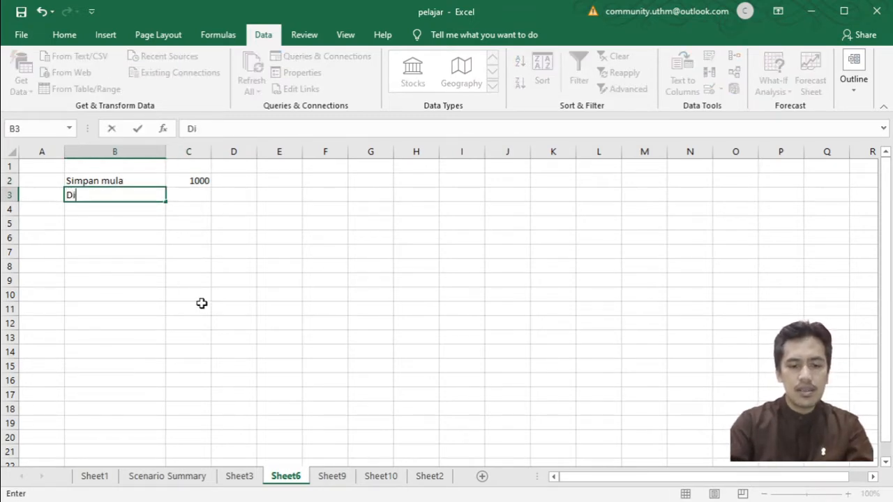
pyautogui.press('BackSpace')
pyautogui.press('BackSpace')
pyautogui.write('iden')
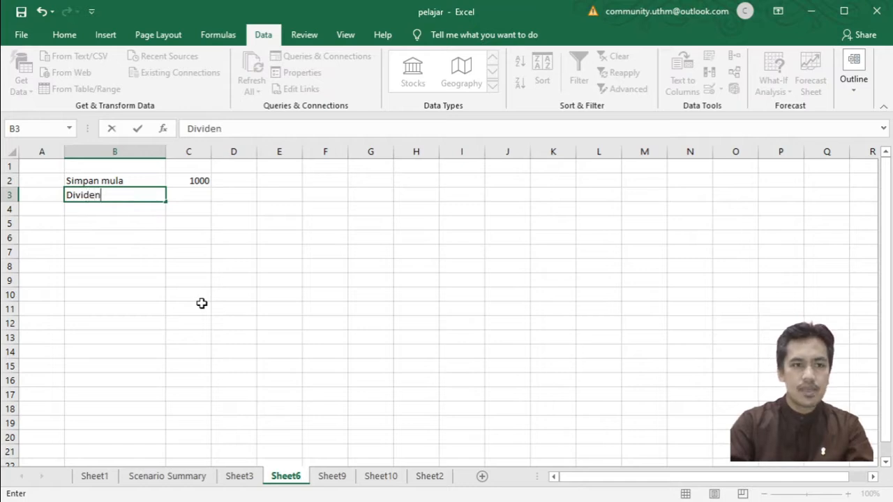
pyautogui.press('Tab')
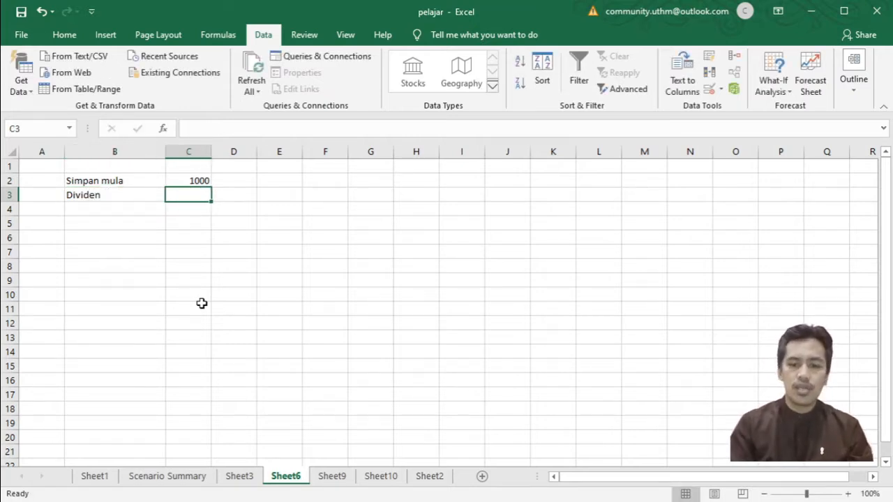
pyautogui.write('0.08')
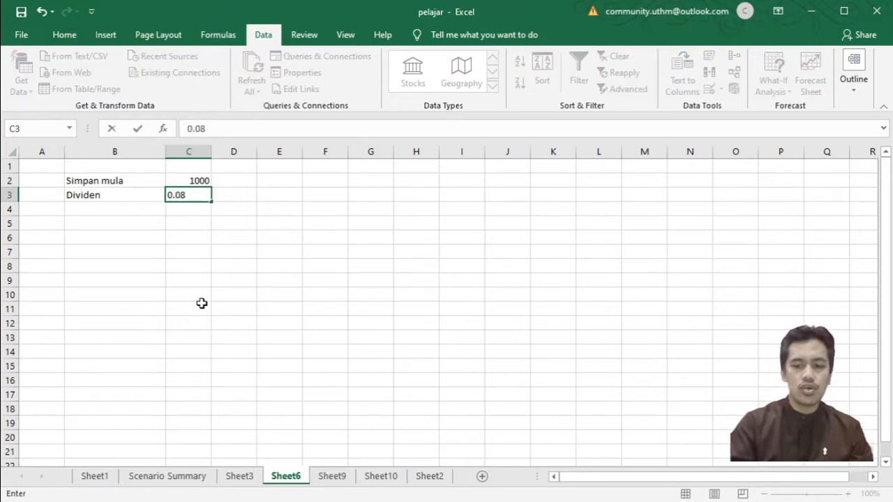
pyautogui.press('Return')
# Label cell B6 "Hasil" for the result row
pyautogui.press('Return')
pyautogui.press('Return')
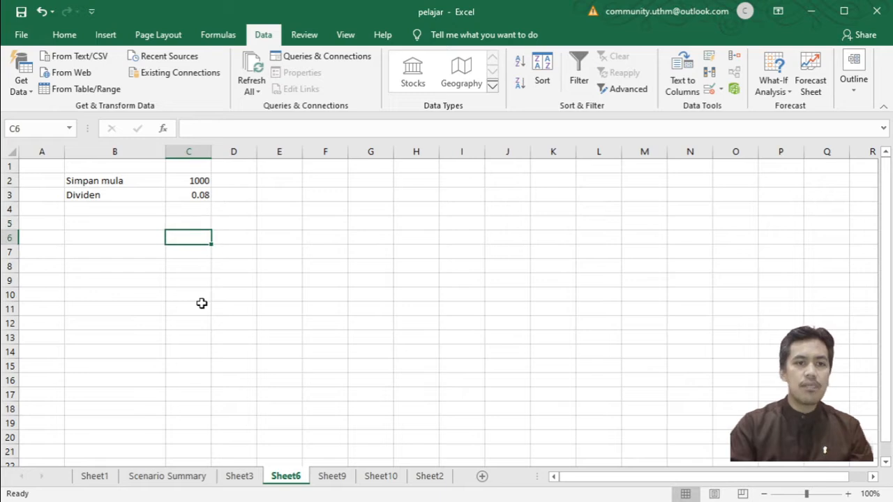
pyautogui.press('Left')
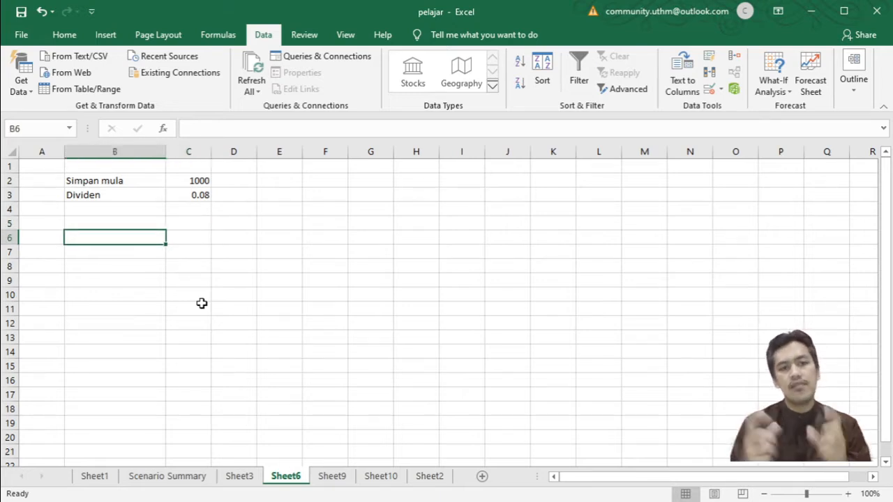
pyautogui.write('Hasil')
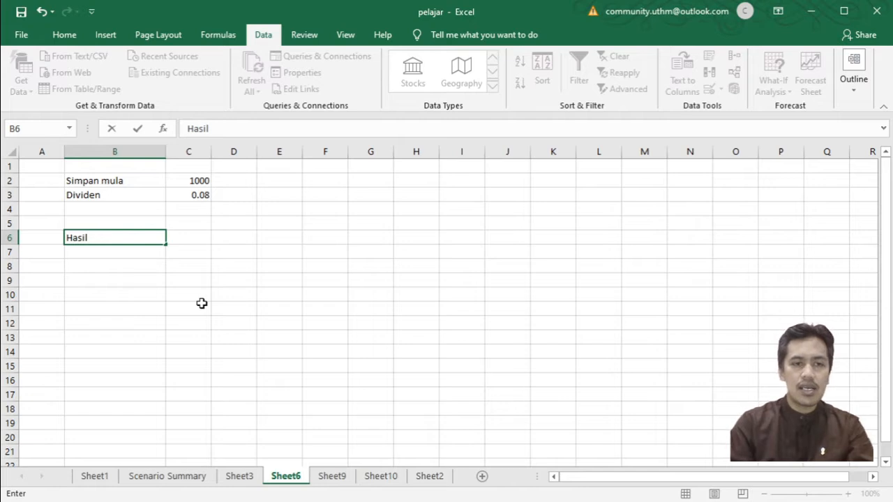
pyautogui.press('Tab')
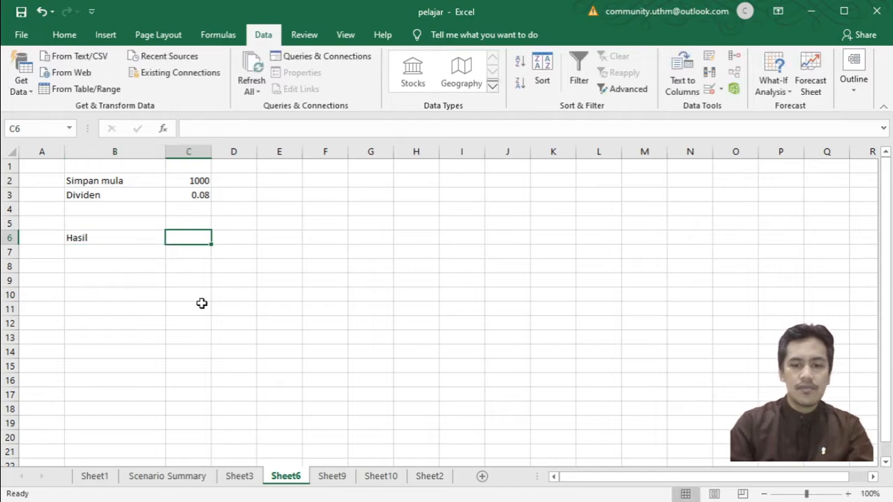
# Calculate the result in C6 by multiplying the initial savings by the dividend with =C2*C3
pyautogui.write('=')
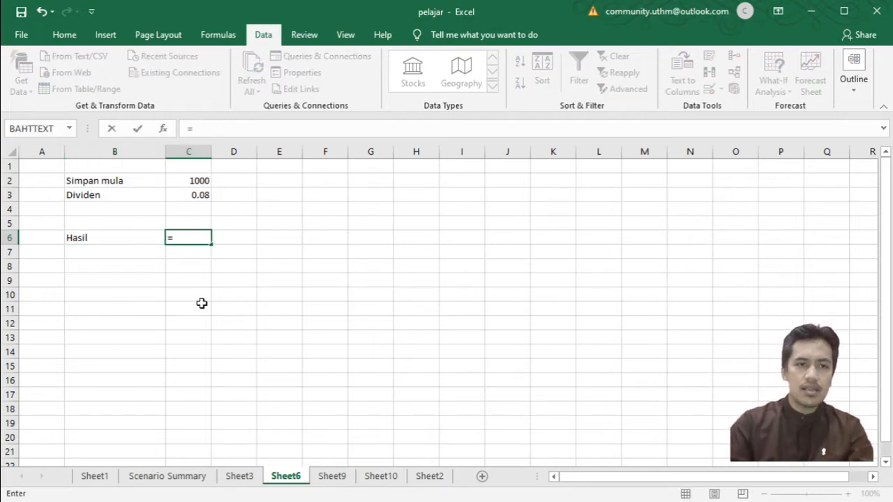
pyautogui.click(189, 182)
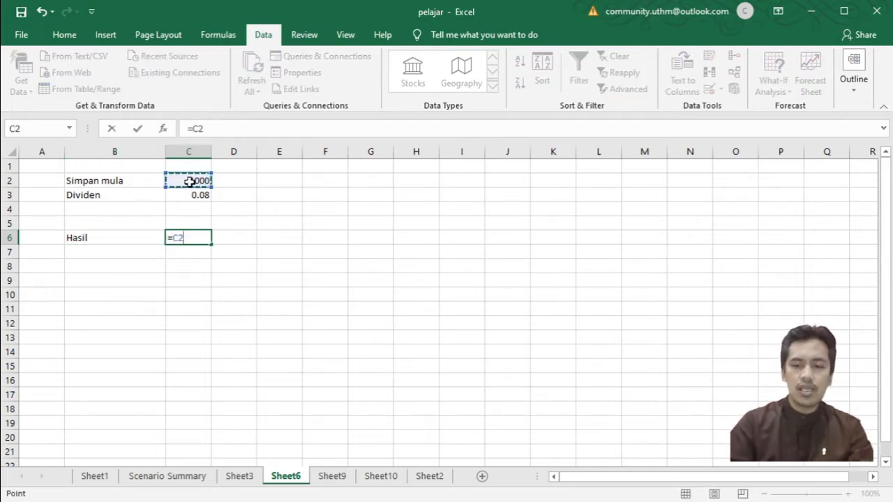
pyautogui.write('*')
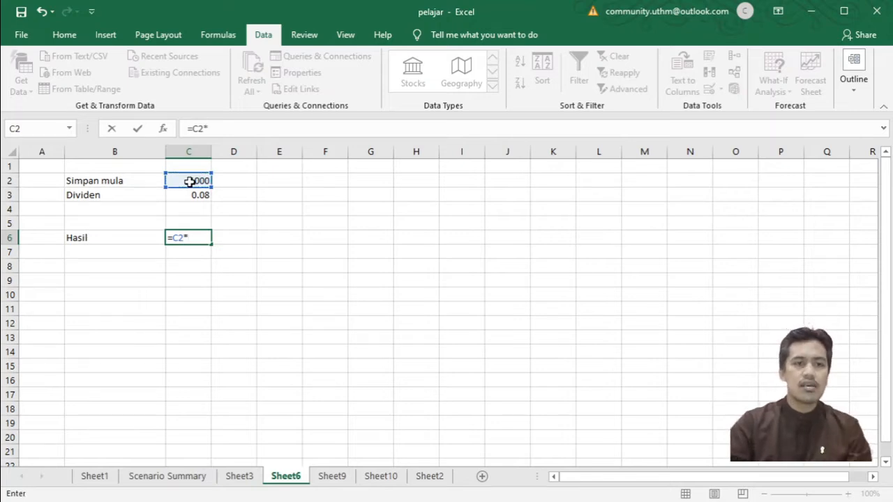
pyautogui.click(189, 194)
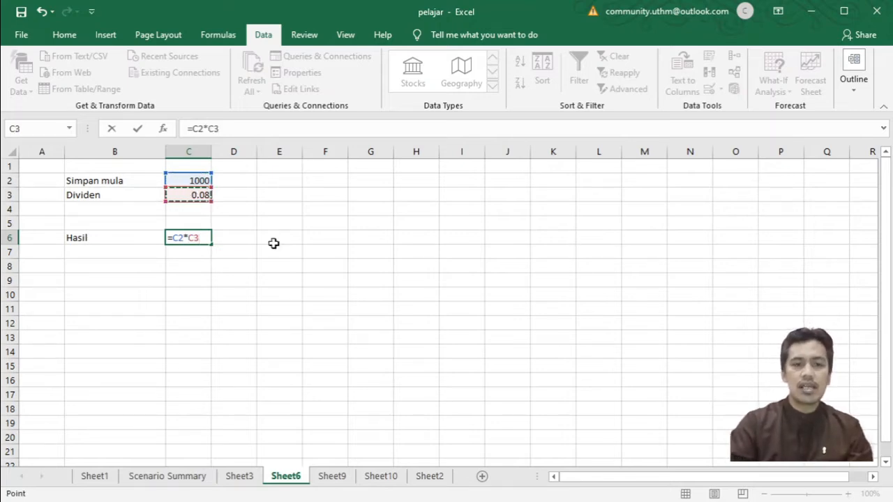
pyautogui.press('Return')
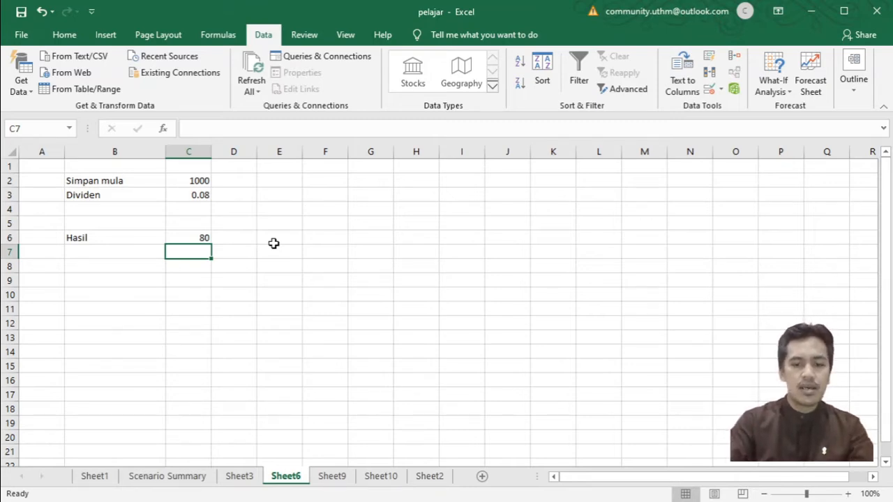
# List the savings amounts 1000, 3000, 5000 and 10000 down cells C7 to C10
pyautogui.write('1000')
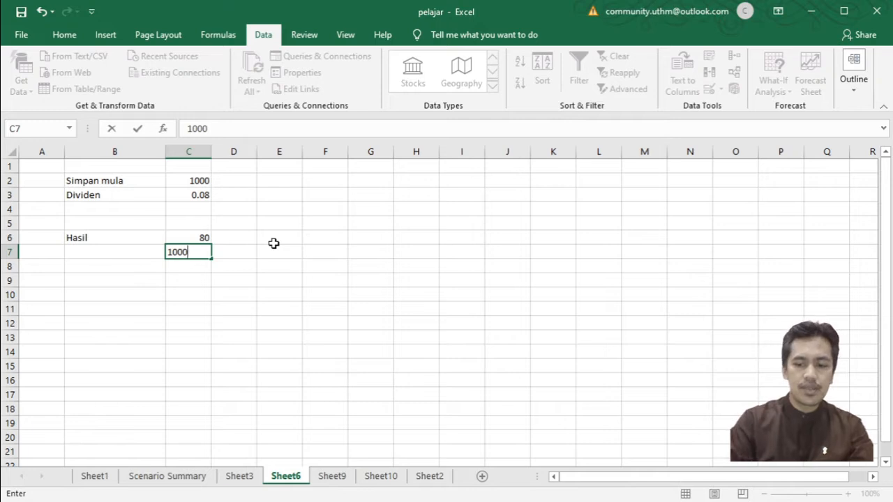
pyautogui.press('Return')
pyautogui.write('300')
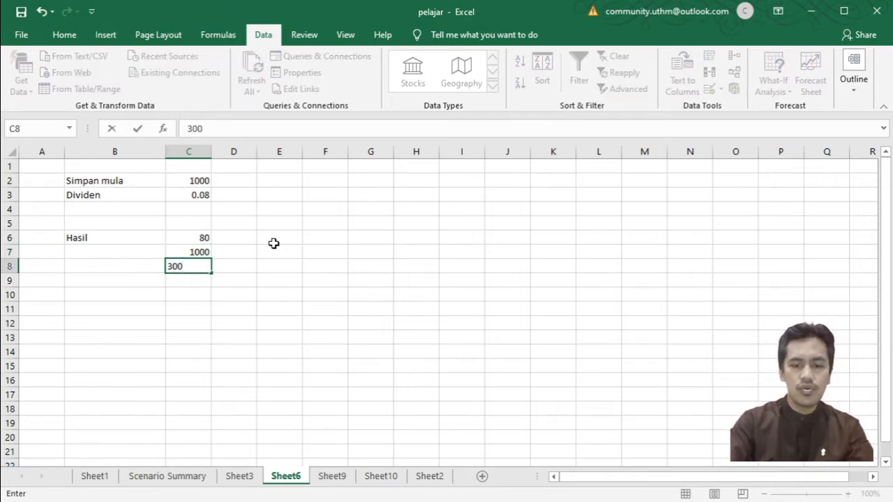
pyautogui.write('0')
pyautogui.press('Return')
pyautogui.write('500')
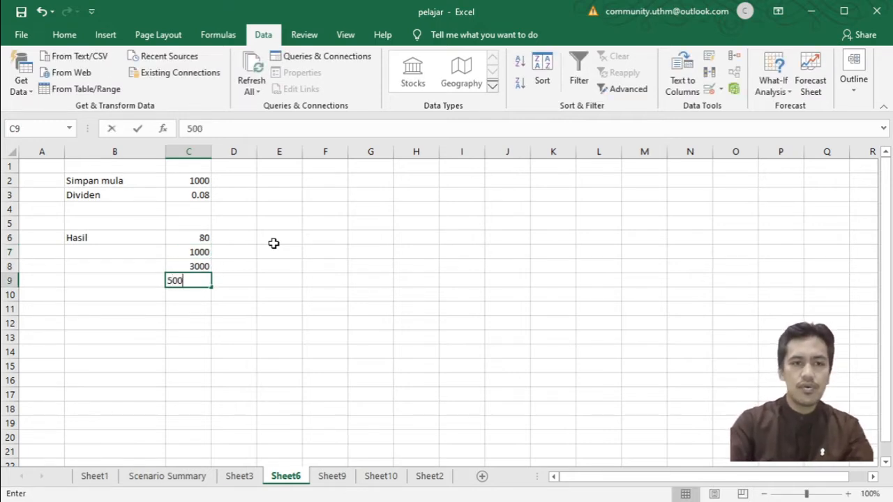
pyautogui.write('0')
pyautogui.press('Return')
pyautogui.write('10')
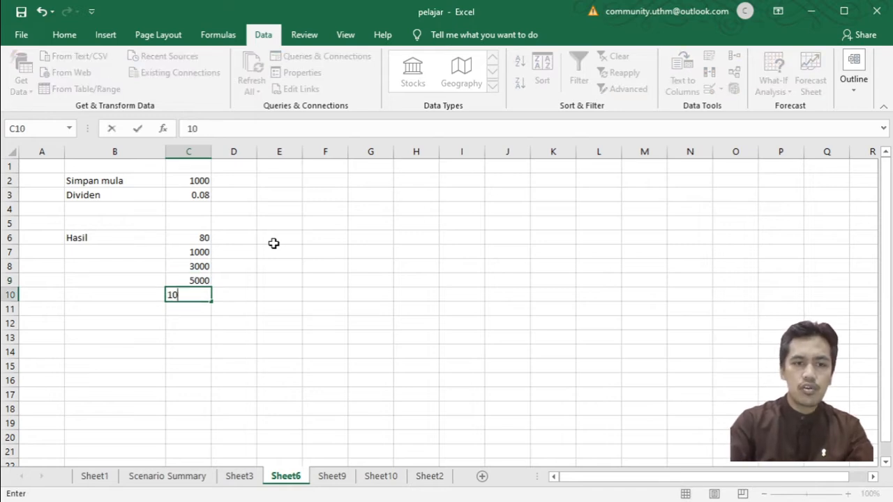
pyautogui.write('000')
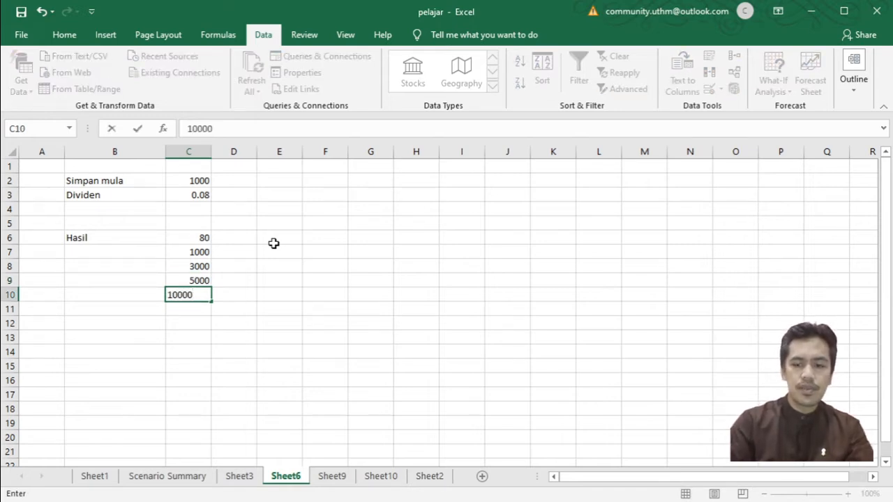
pyautogui.press('Return')
# Continue the savings amounts with 15000, 20000, 50000 and 100000 in cells C11 to C14
pyautogui.write('1')
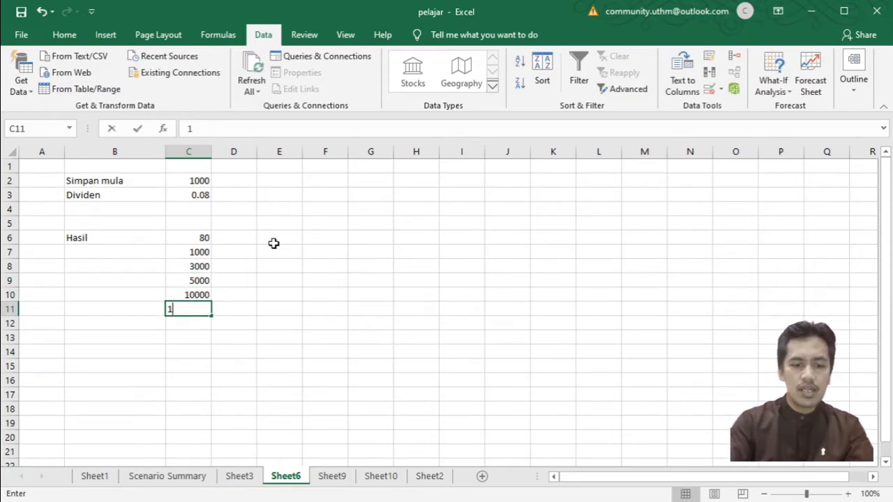
pyautogui.write('5000')
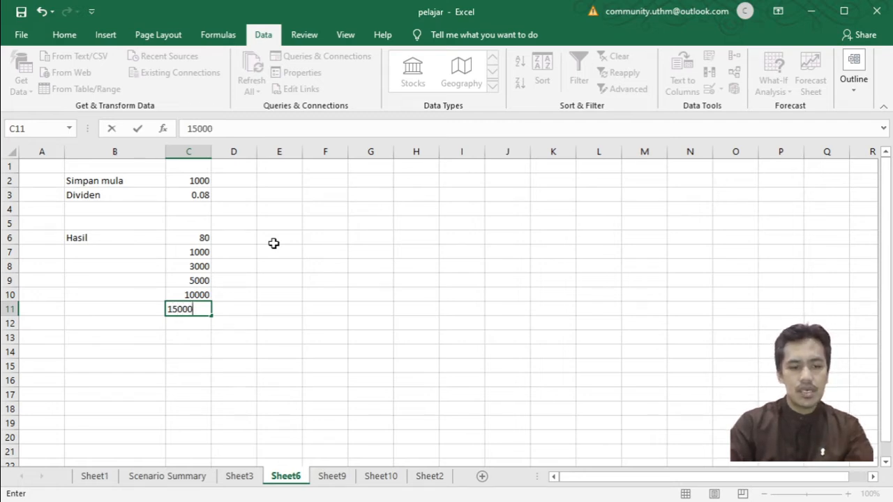
pyautogui.press('Return')
pyautogui.write('20')
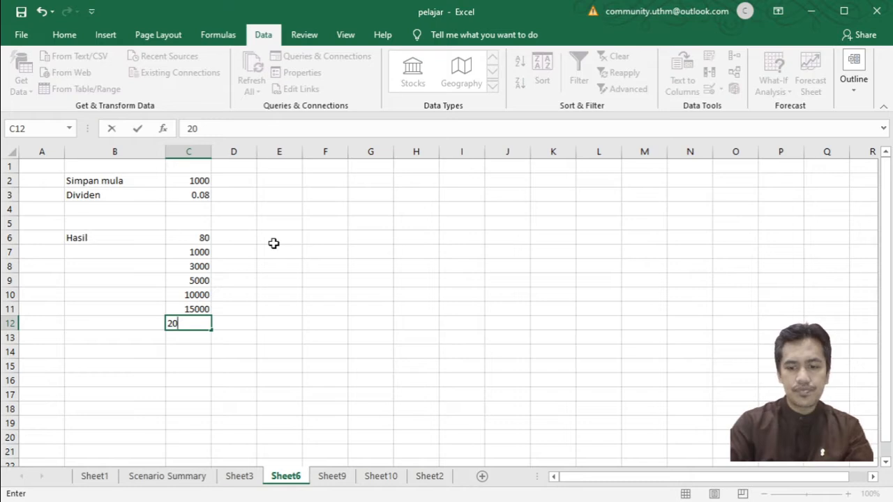
pyautogui.write('000')
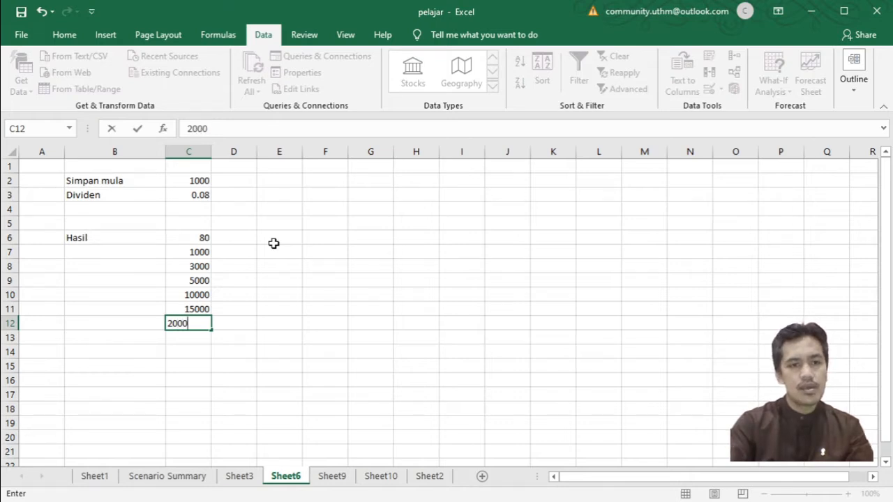
pyautogui.press('Return')
pyautogui.write('100')
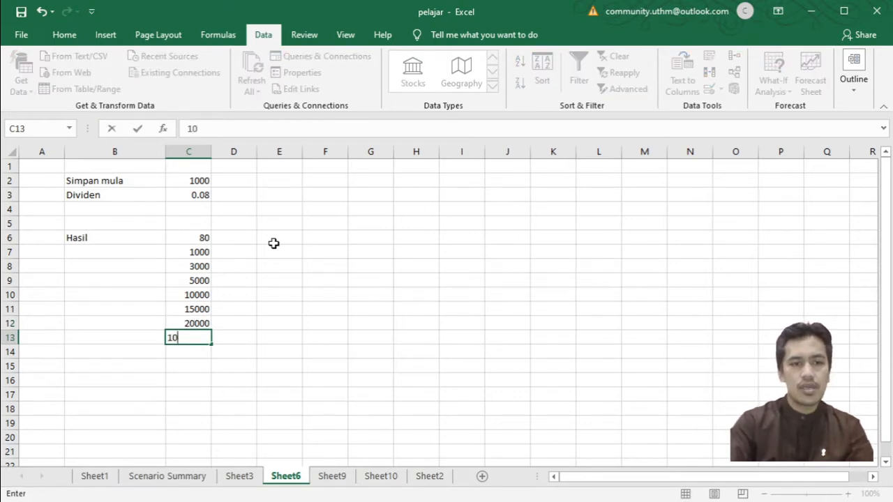
pyautogui.press('BackSpace')
pyautogui.press('BackSpace')
pyautogui.press('BackSpace')
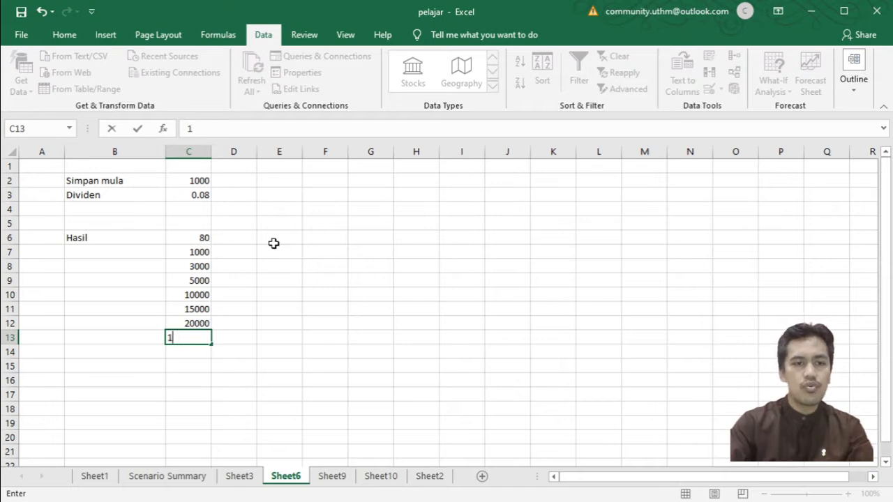
pyautogui.write('50000')
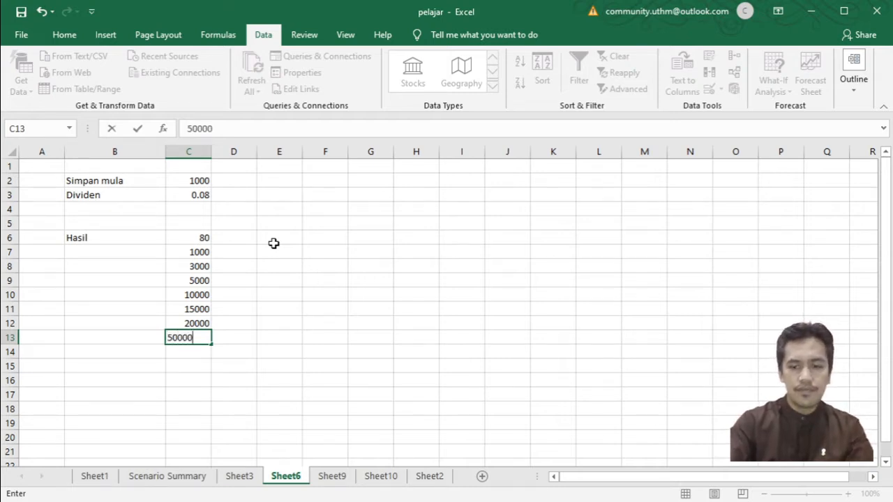
pyautogui.press('Return')
pyautogui.write('100000')
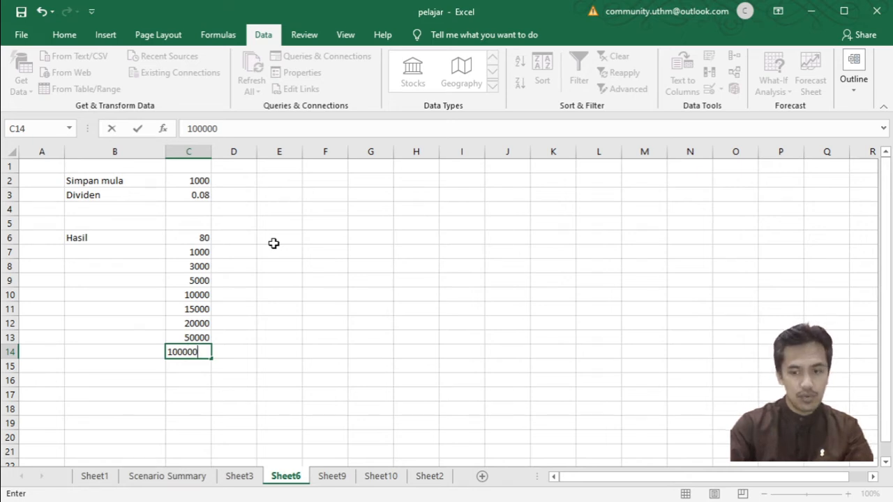
pyautogui.hotkey('ctrl', 'Return')
pyautogui.press('Down')
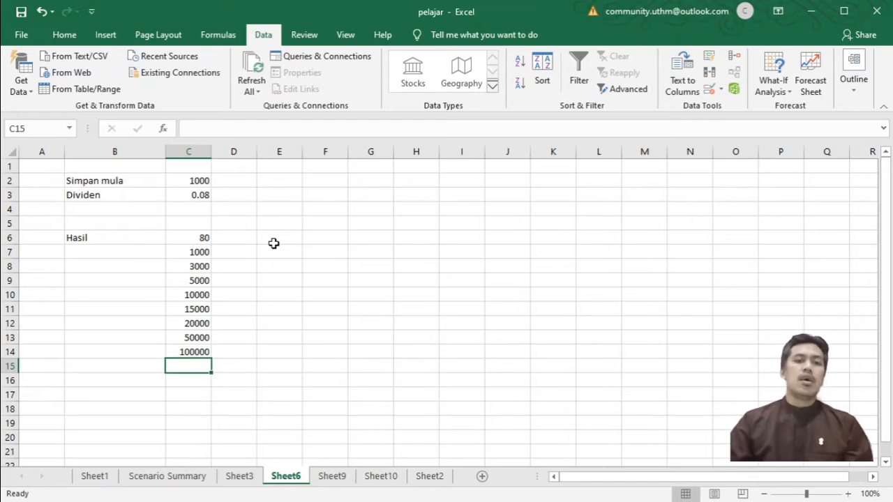
# Start a row of alternative dividend rates beside the result, entering 0.03 in D6 and 0.045 in E6
pyautogui.click(203, 237)
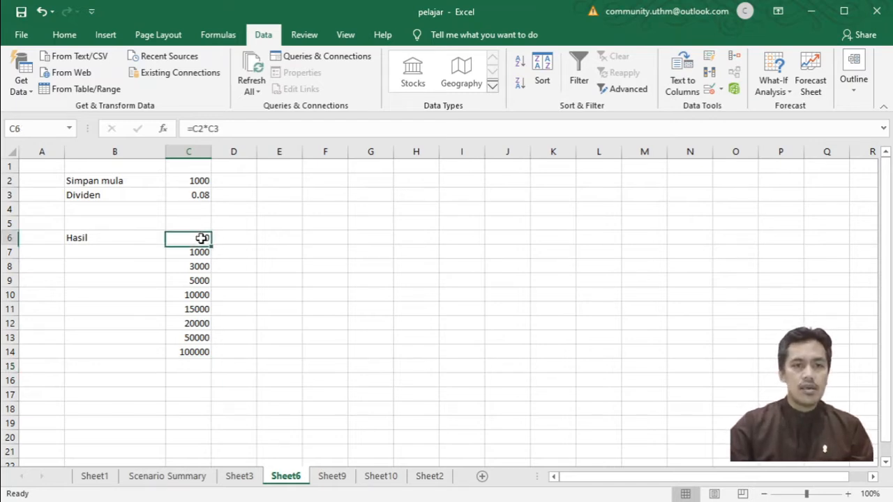
pyautogui.click(232, 238)
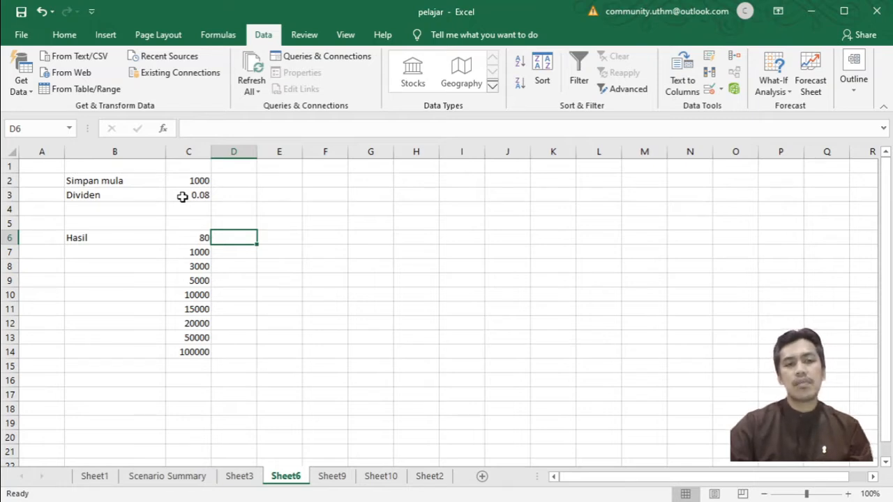
pyautogui.click(250, 251)
pyautogui.click(249, 239)
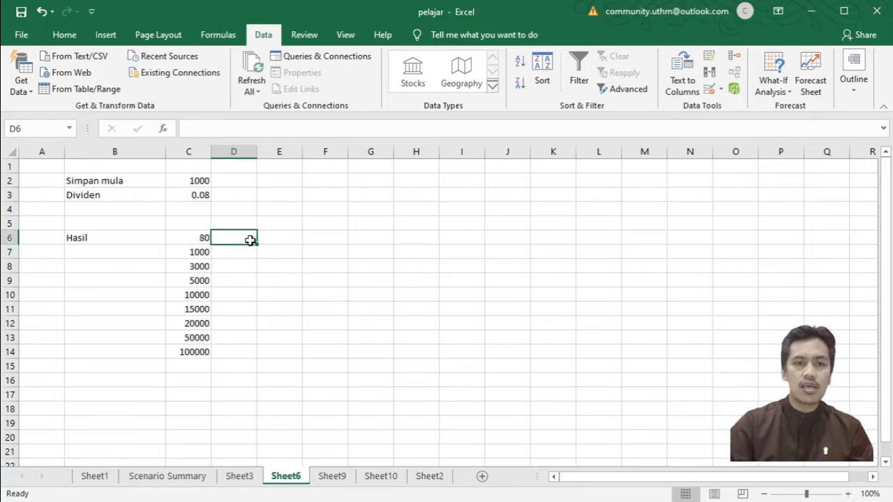
pyautogui.write('0.03')
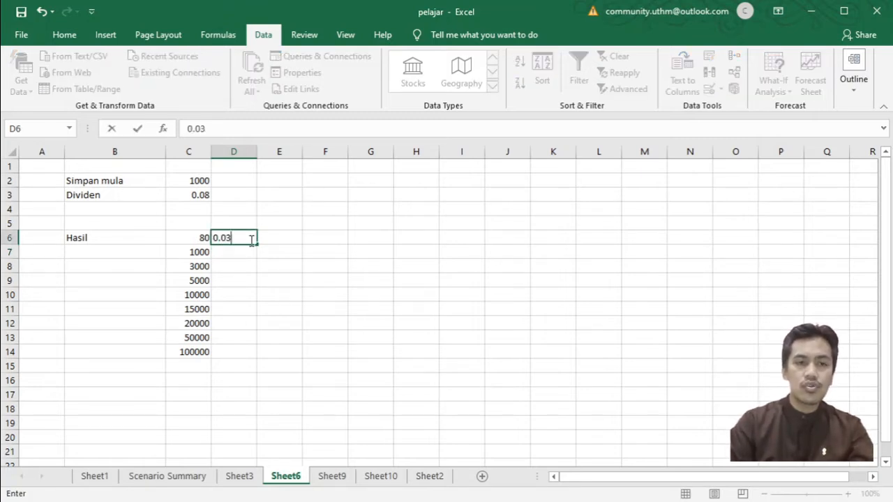
pyautogui.press('Tab')
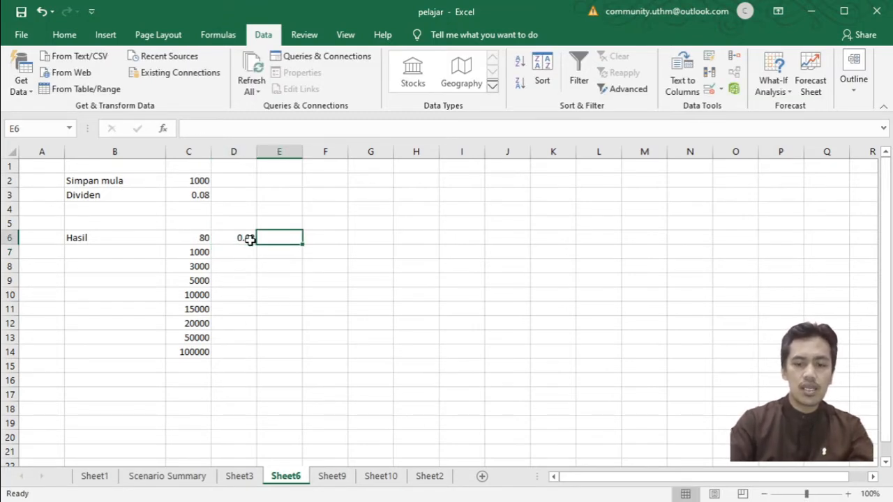
pyautogui.write('0.0')
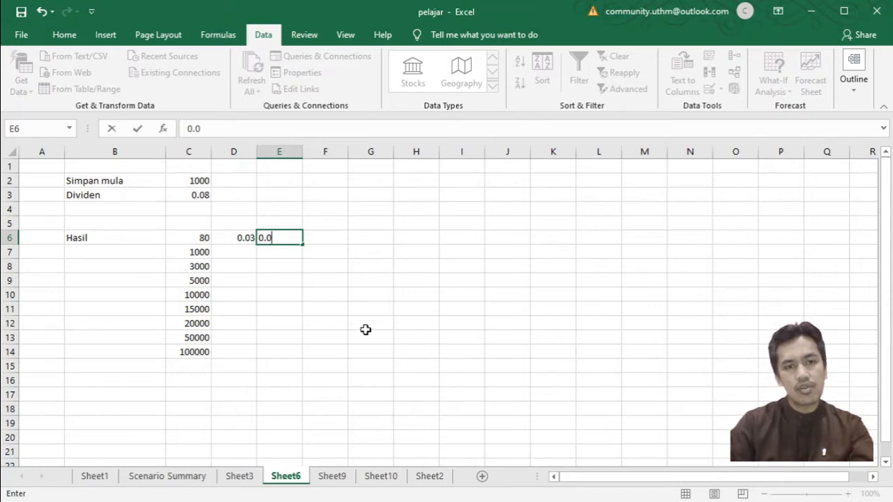
pyautogui.write('45')
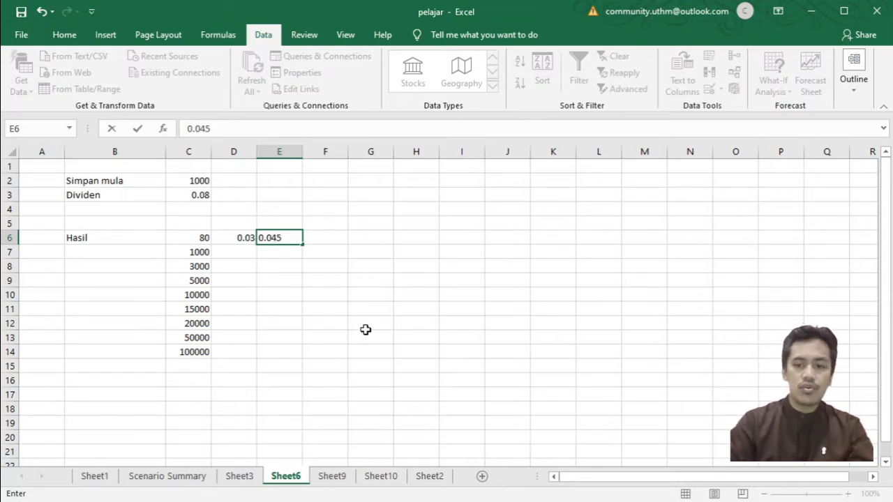
pyautogui.press('Tab')
# Continue the dividend rates across row 6 with 0.05, 0.06 and 0.075 in cells F6 to H6
pyautogui.write('0.05')
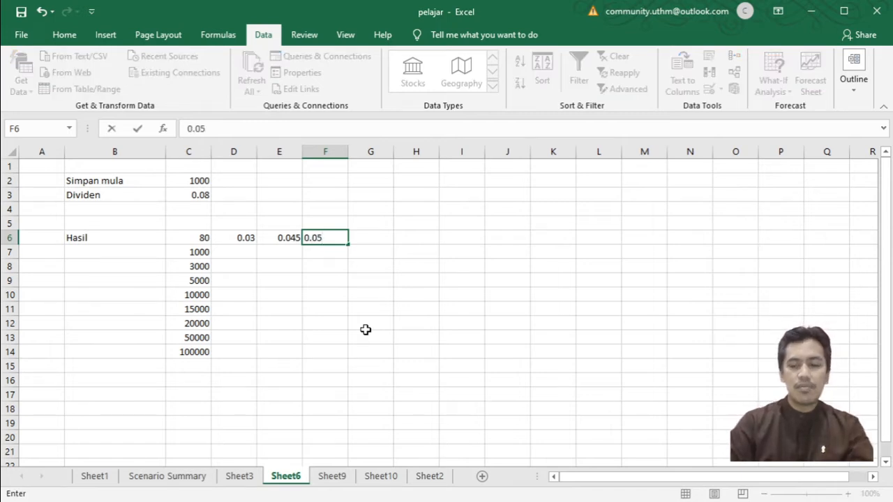
pyautogui.press('Tab')
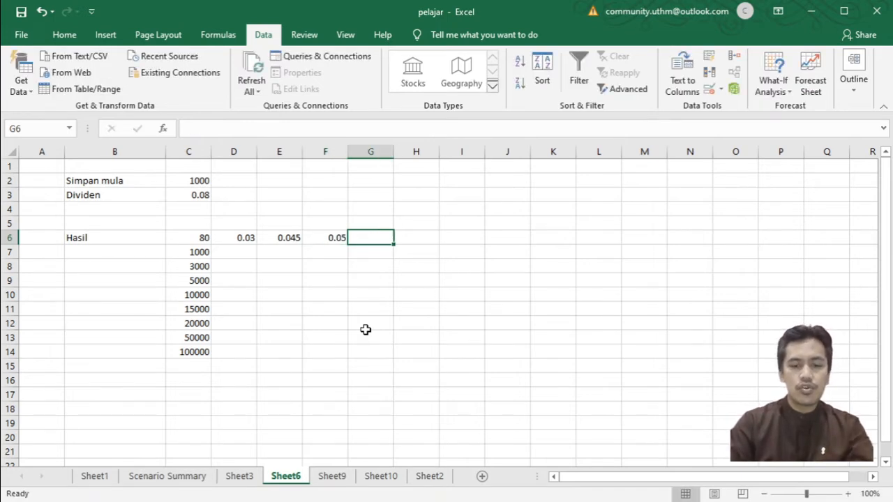
pyautogui.write('0.06')
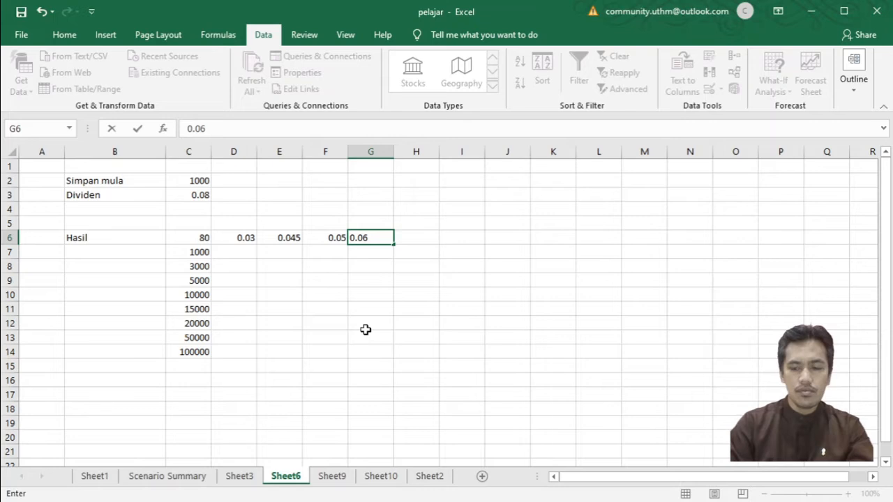
pyautogui.press('Tab')
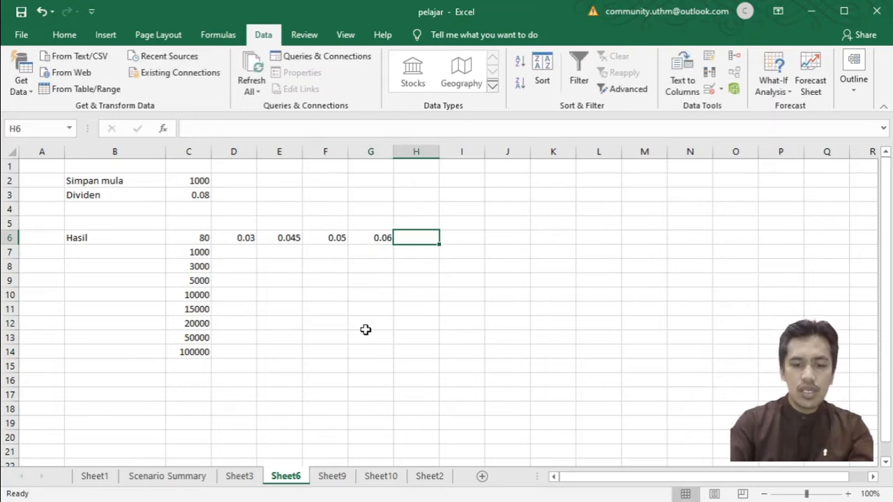
pyautogui.write('7')
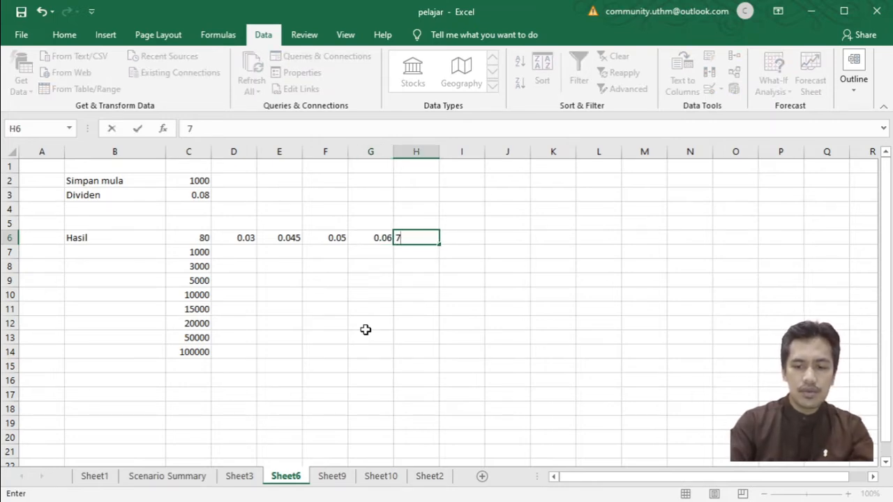
pyautogui.press('BackSpace')
pyautogui.write('0.')
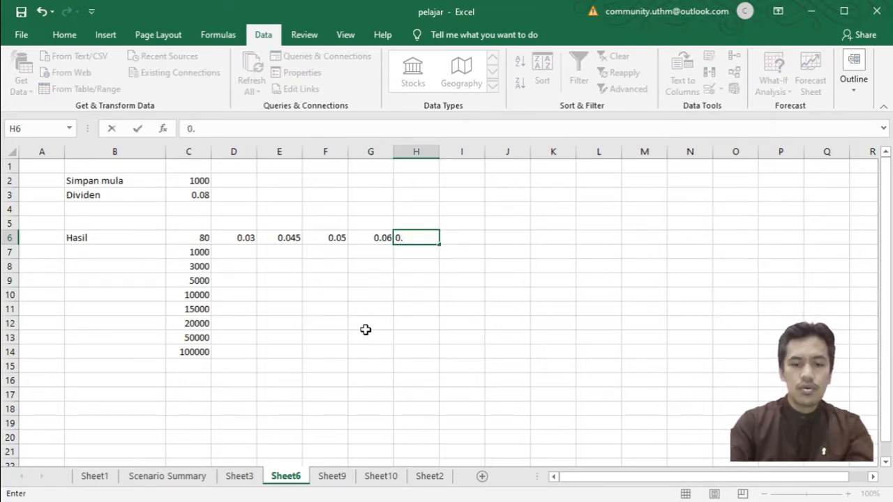
pyautogui.write('075')
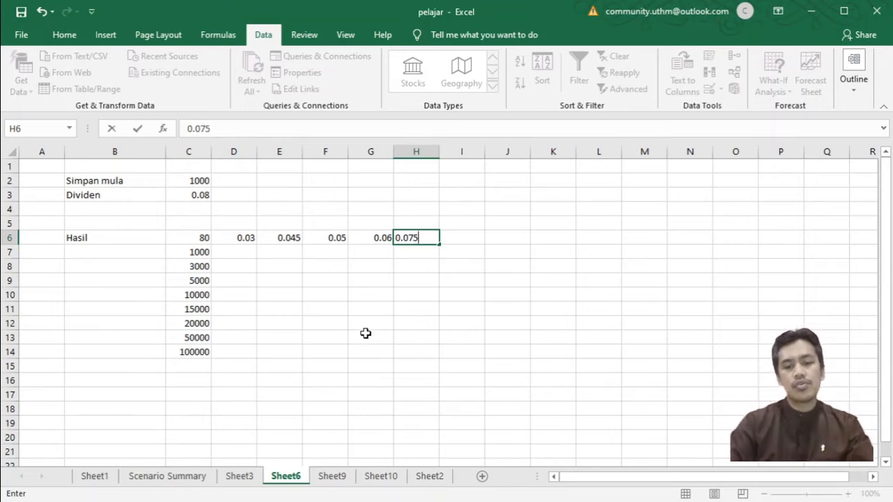
pyautogui.press('Tab')
pyautogui.write('0,')
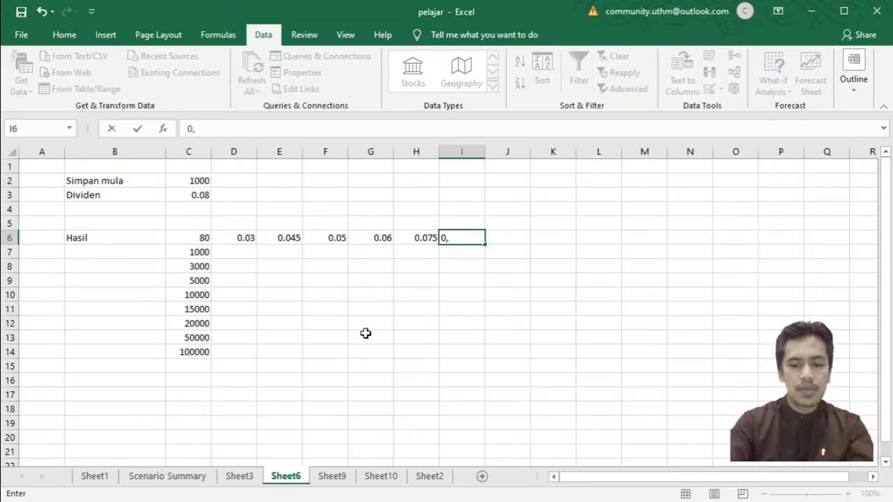
pyautogui.press('Home')
pyautogui.write('.08')
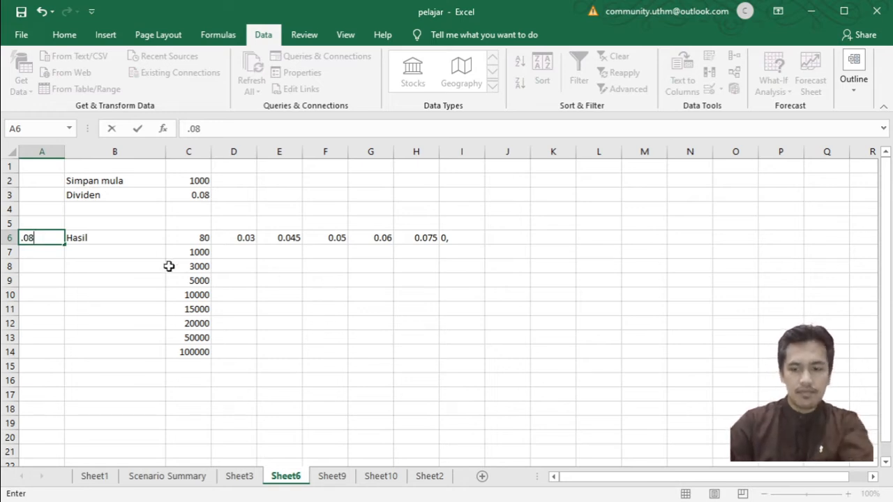
pyautogui.press('BackSpace')
pyautogui.press('BackSpace')
pyautogui.press('BackSpace')
# Enter the dividend rate 0.08 in cell I6
pyautogui.click(458, 237)
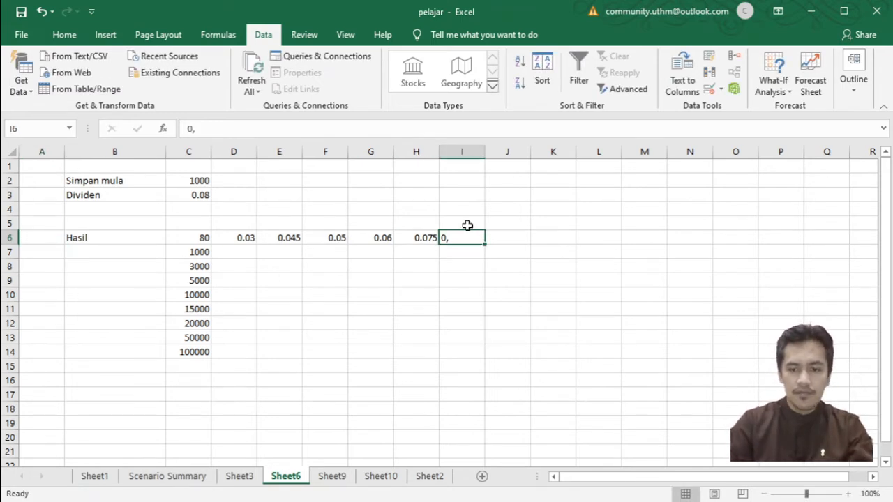
pyautogui.write('0,')
pyautogui.press('BackSpace')
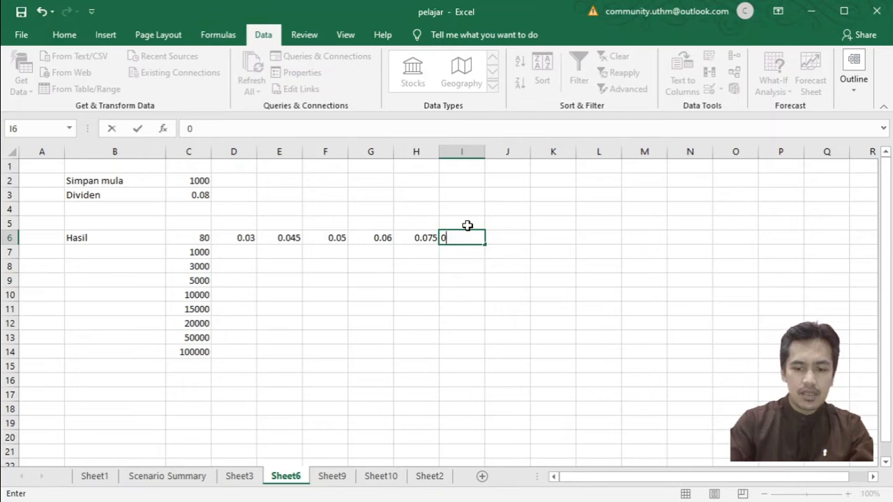
pyautogui.write('.08')
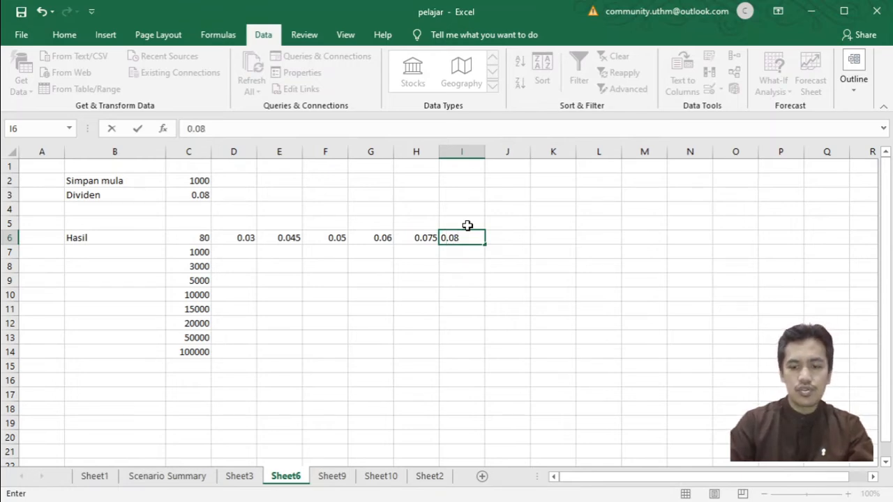
pyautogui.press('Tab')
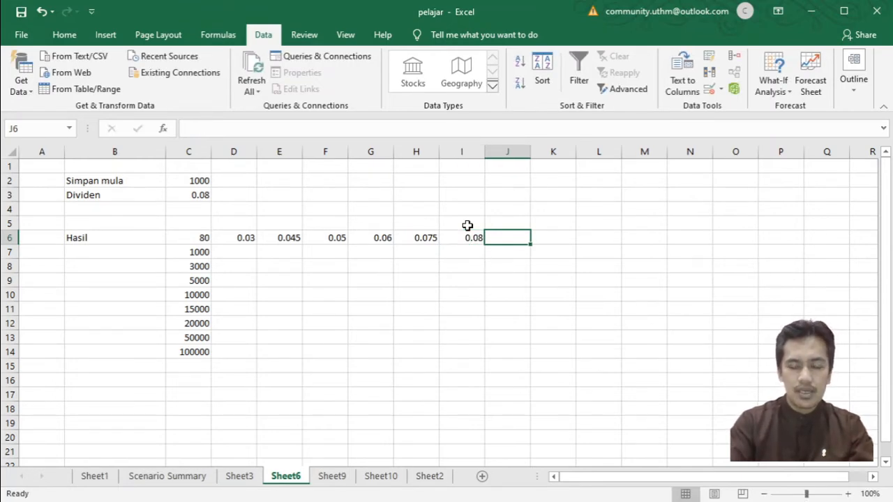
# Complete the row of dividend rates with 0.09 in J6 and 0.1 in K6
pyautogui.write('0.9')
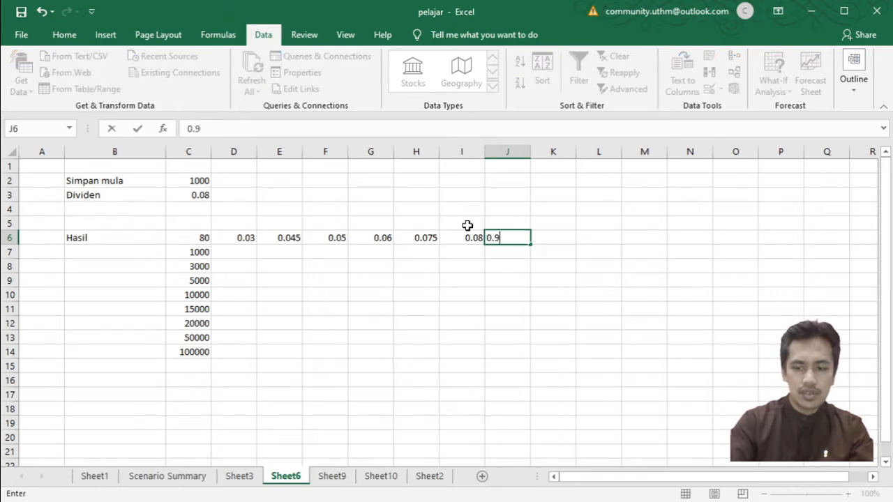
pyautogui.press('BackSpace')
pyautogui.write('09')
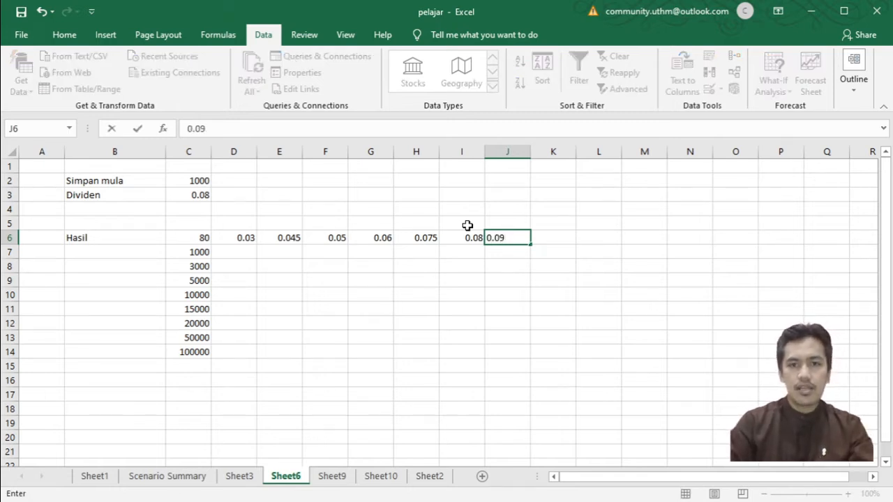
pyautogui.press('Tab')
pyautogui.write('0.1')
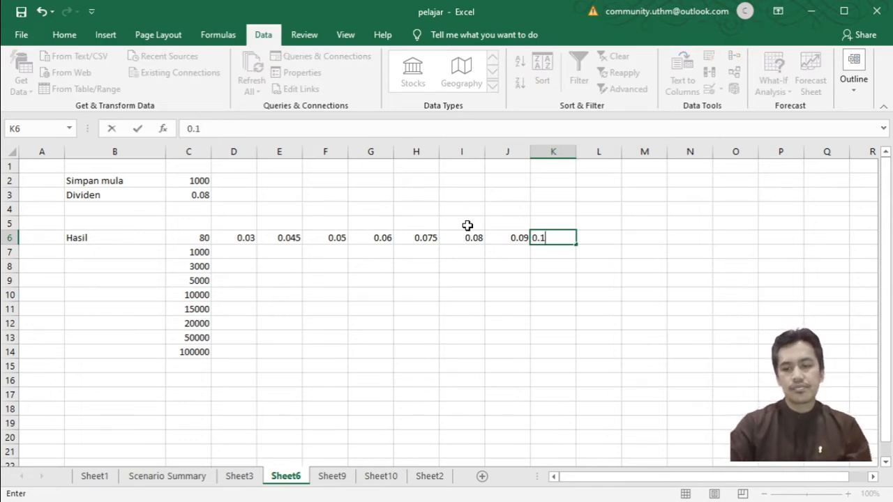
pyautogui.press('Return')
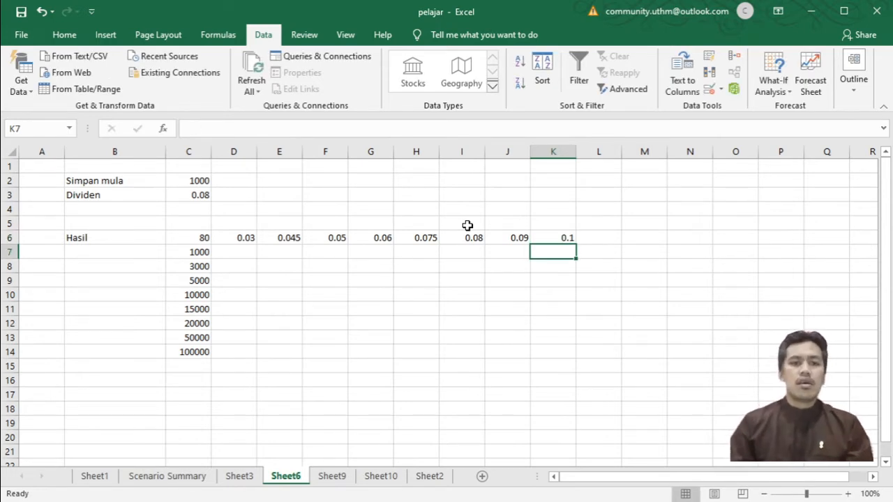
# Examine the what-if analysis options, the result formula in C6 and its input cells C2 and C3
pyautogui.click(242, 254)
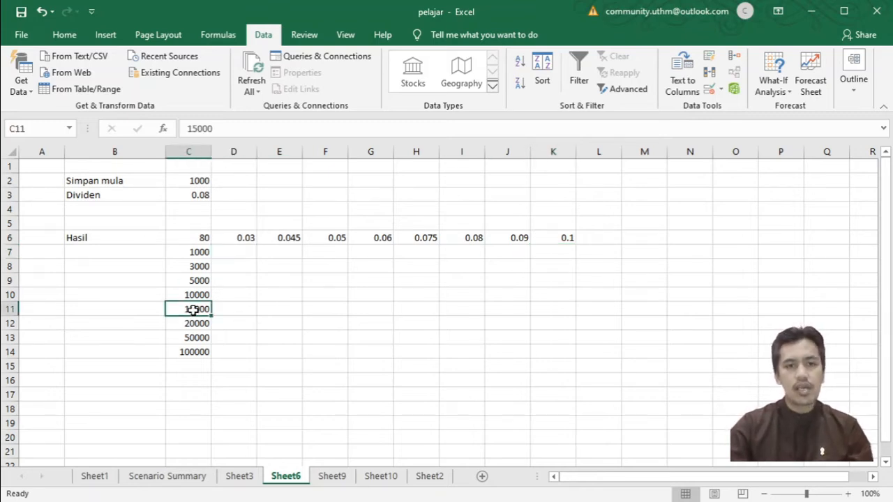
pyautogui.click(367, 309)
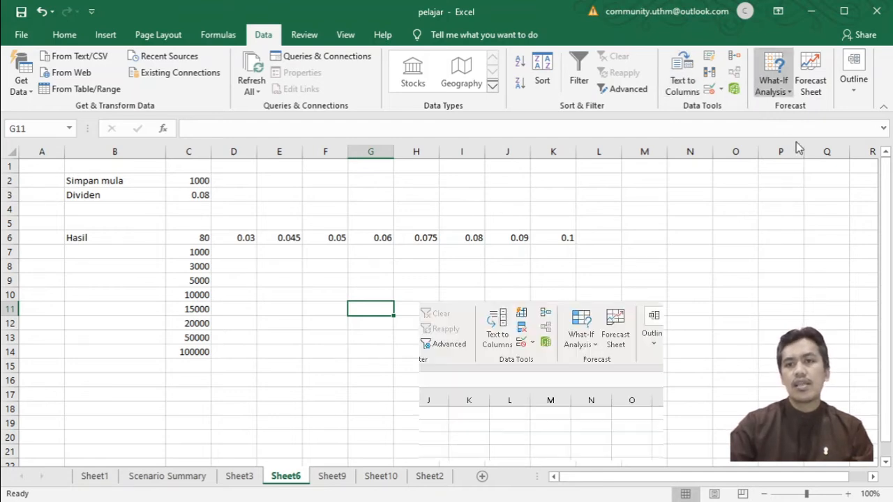
pyautogui.click(595, 347)
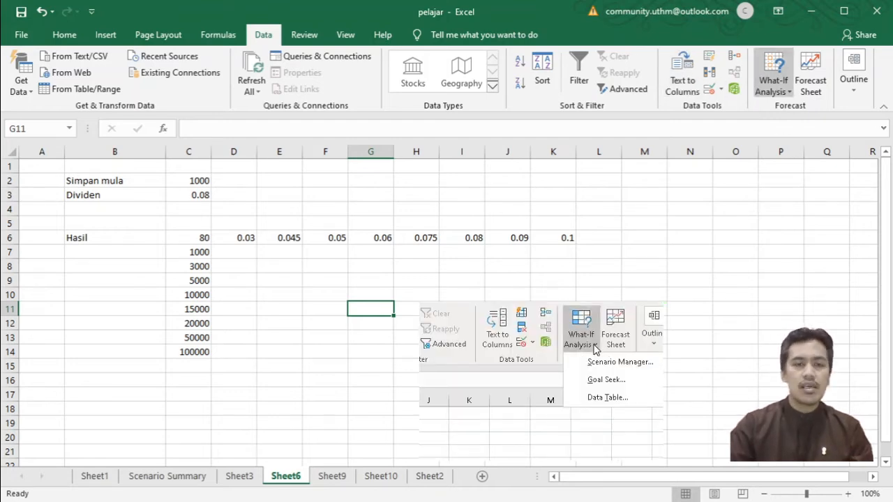
pyautogui.click(201, 240)
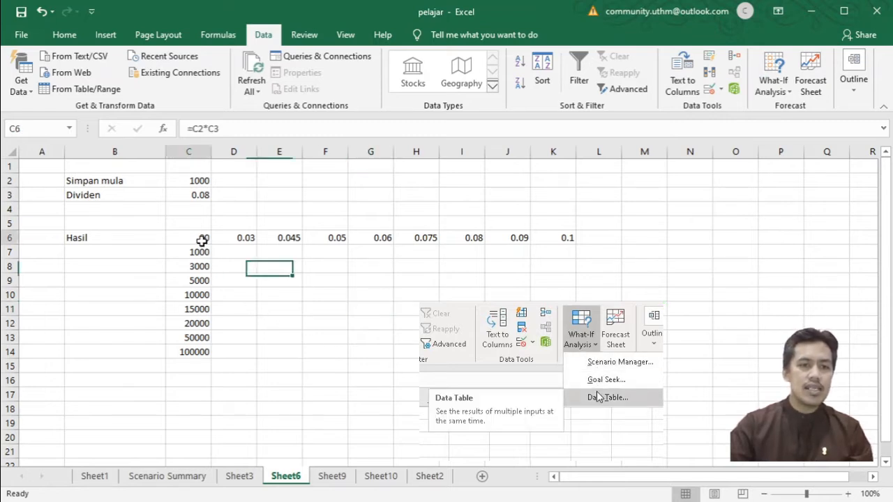
pyautogui.click(182, 181)
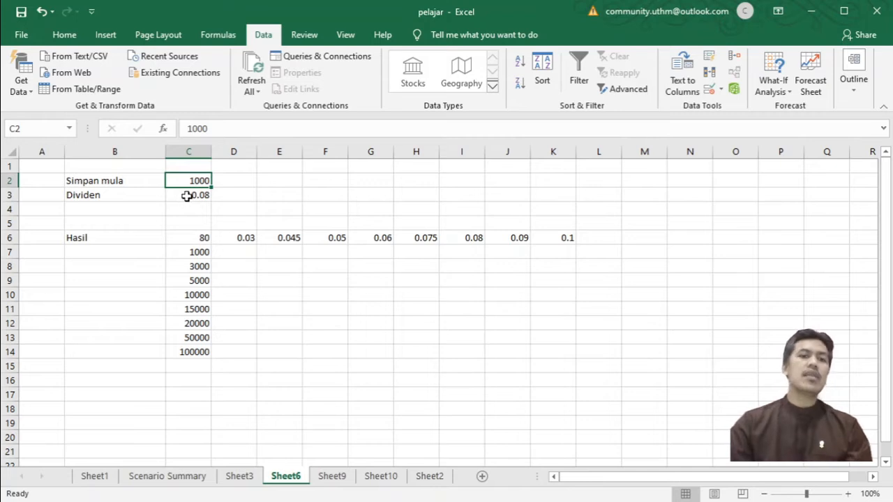
pyautogui.click(187, 197)
pyautogui.click(189, 239)
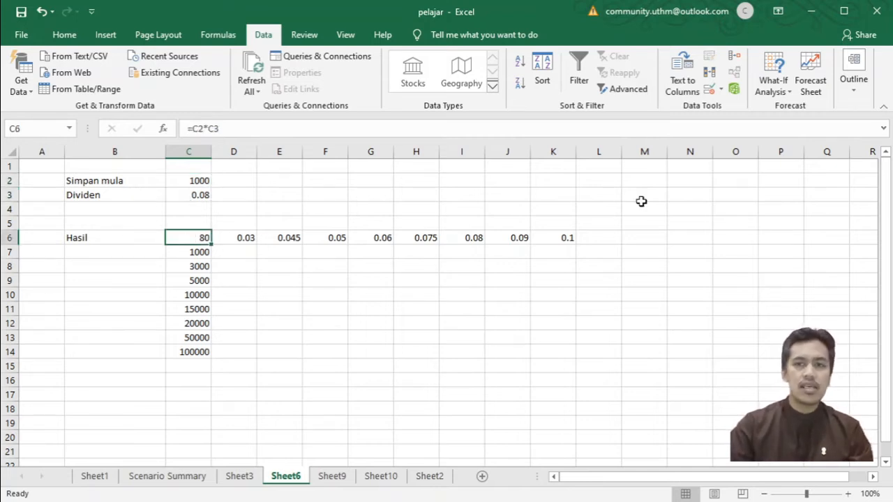
pyautogui.click(337, 293)
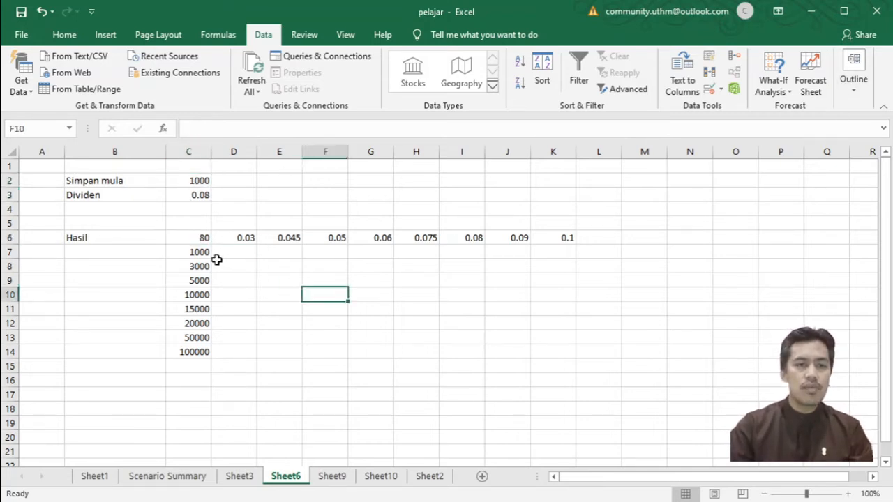
pyautogui.click(217, 261)
# Create a what-if data table over C6:K14 with C2 as row input cell and C3 as column input cell
pyautogui.moveTo(199, 238); pyautogui.dragTo(549, 356)
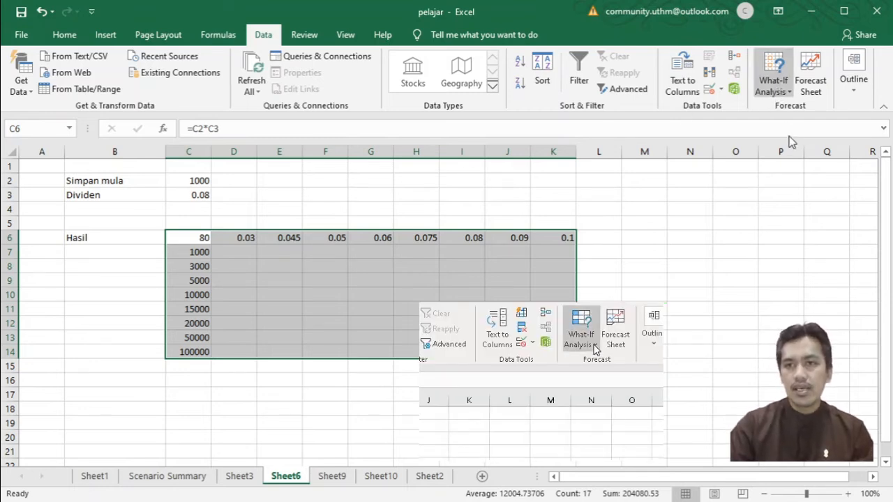
pyautogui.click(595, 347)
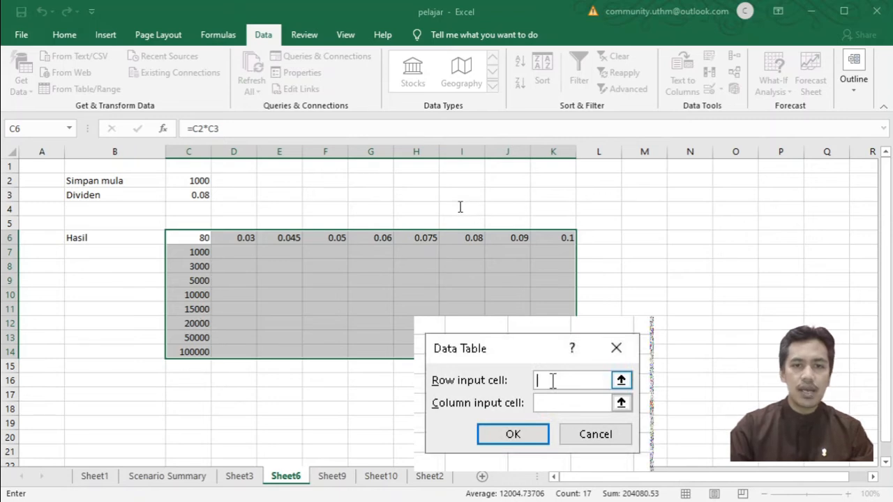
pyautogui.click(188, 181)
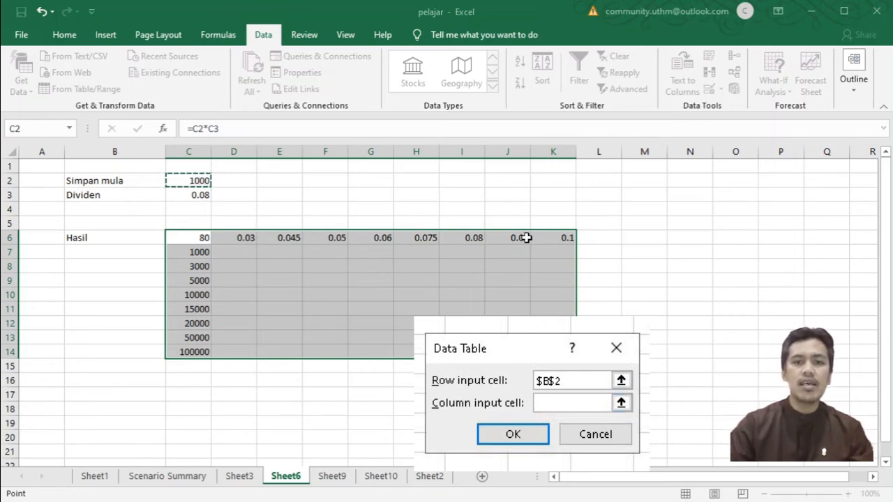
pyautogui.click(572, 404)
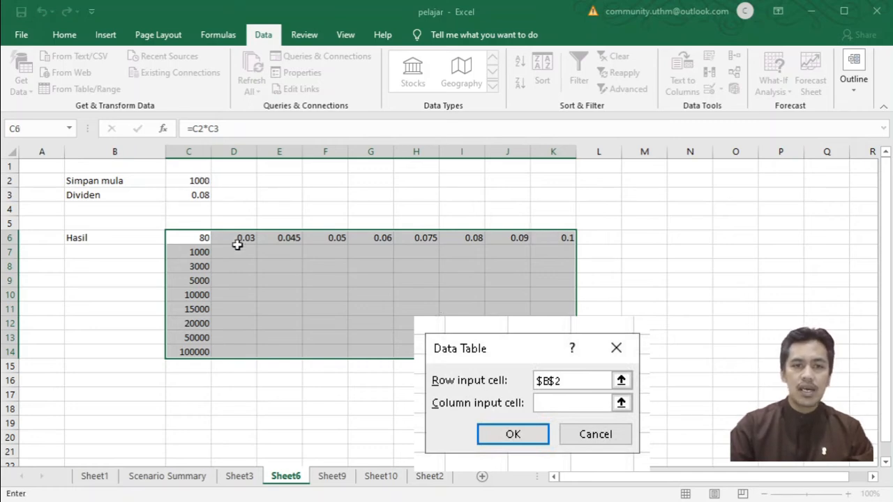
pyautogui.click(108, 195)
pyautogui.click(188, 197)
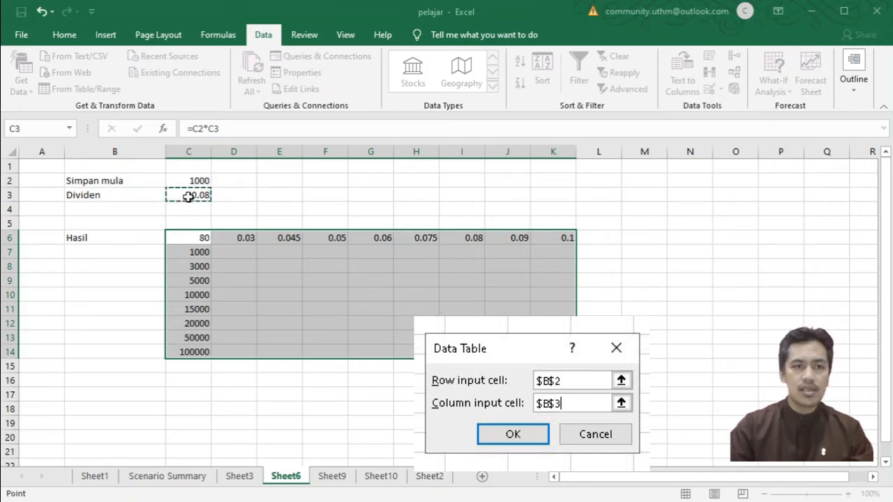
pyautogui.click(504, 438)
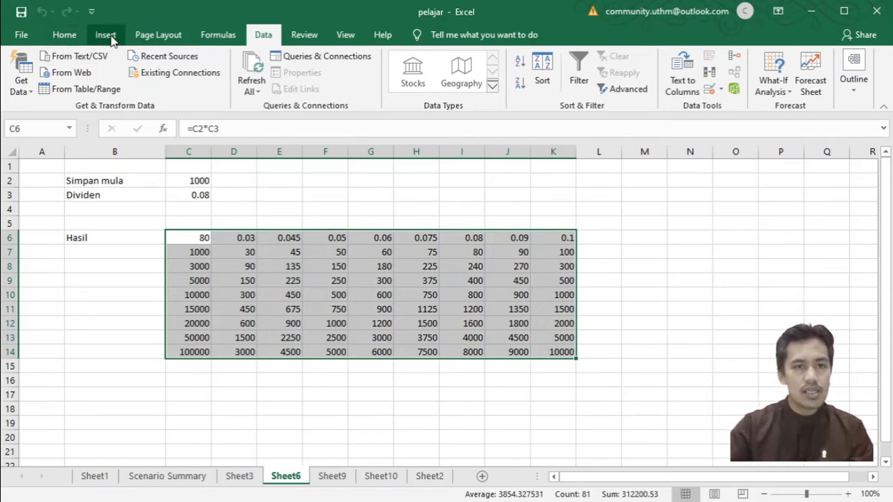
# Format the data table results in D7:K14 as numbers with two decimal places
pyautogui.click(241, 281)
pyautogui.moveTo(237, 252); pyautogui.dragTo(547, 351)
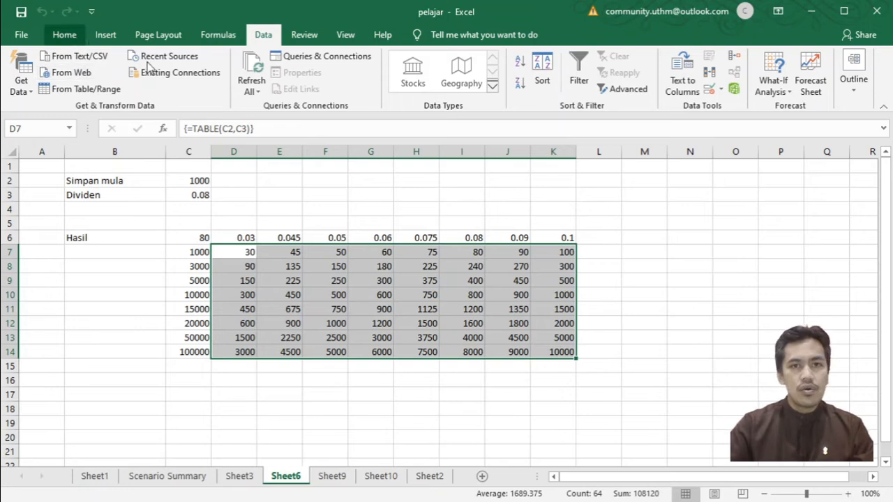
pyautogui.click(77, 38)
pyautogui.click(488, 84)
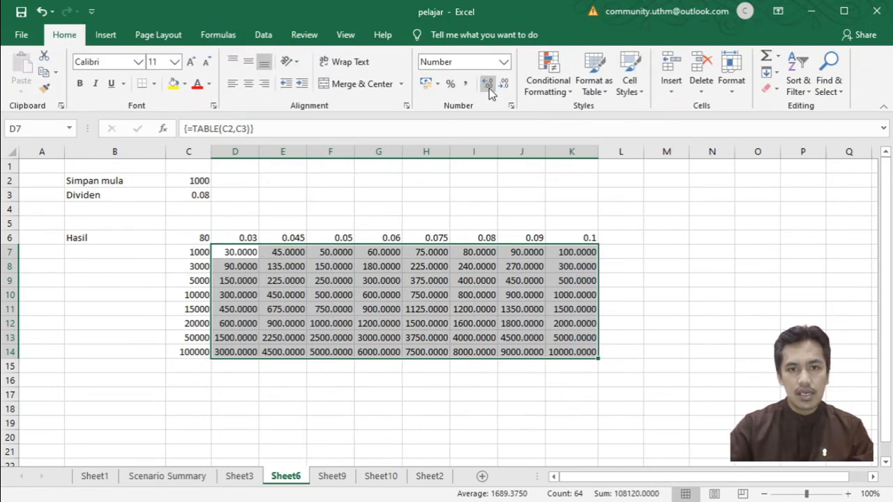
pyautogui.click(504, 85)
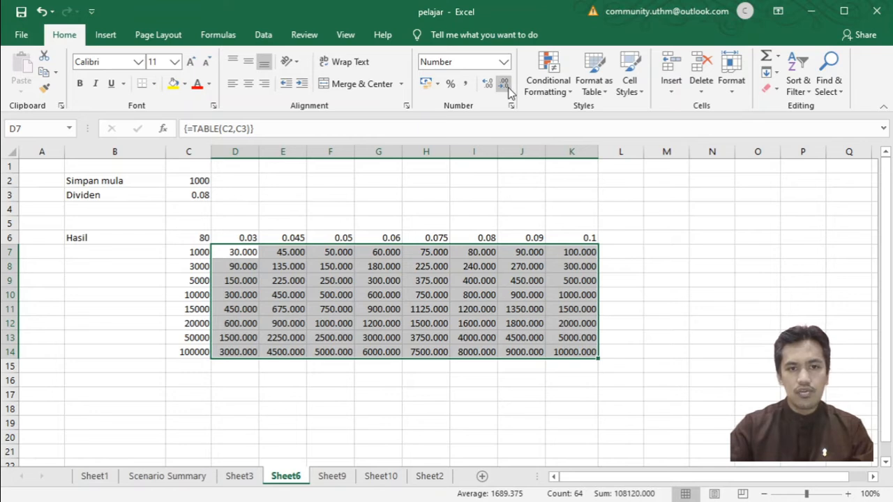
pyautogui.click(508, 91)
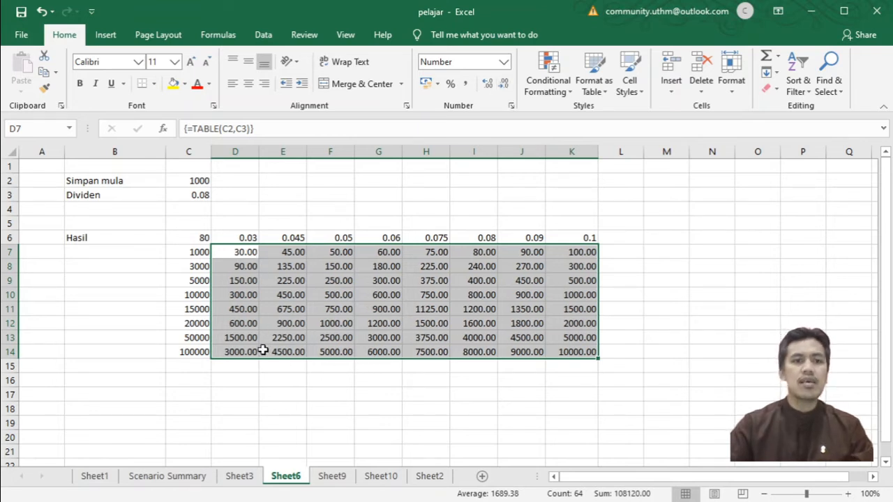
pyautogui.click(347, 393)
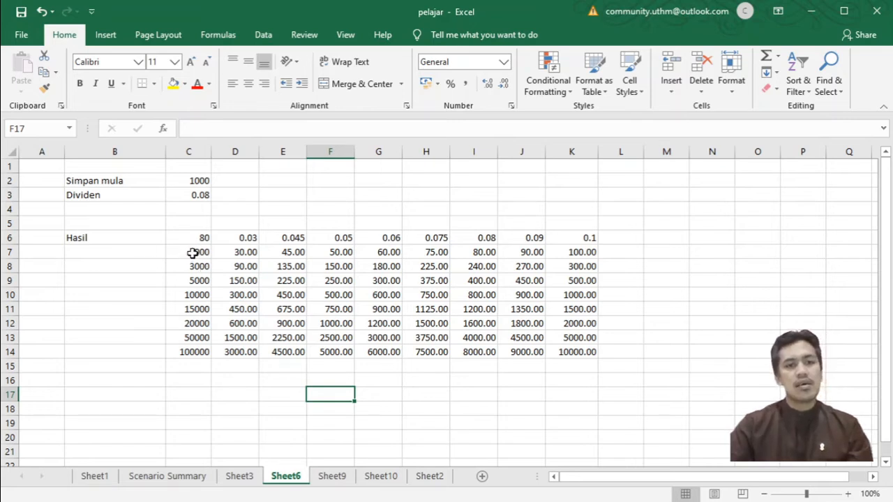
# Examine how the savings amounts in C7:C14 and dividend rates in D6:K6 relate to the results in F10 and I13
pyautogui.moveTo(192, 254); pyautogui.dragTo(193, 353)
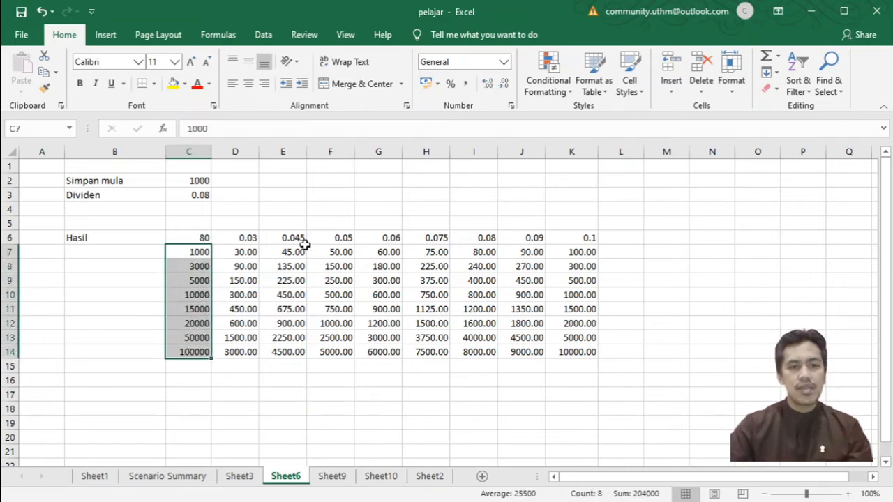
pyautogui.moveTo(247, 237); pyautogui.dragTo(585, 241)
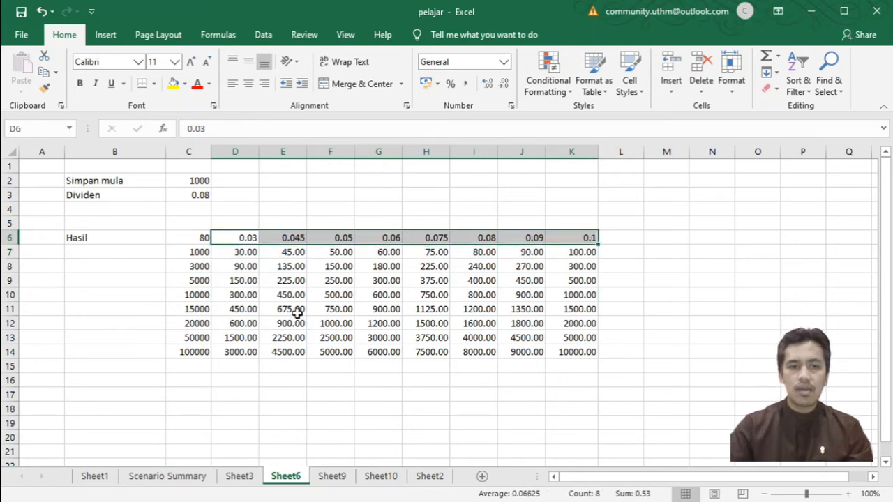
pyautogui.click(322, 296)
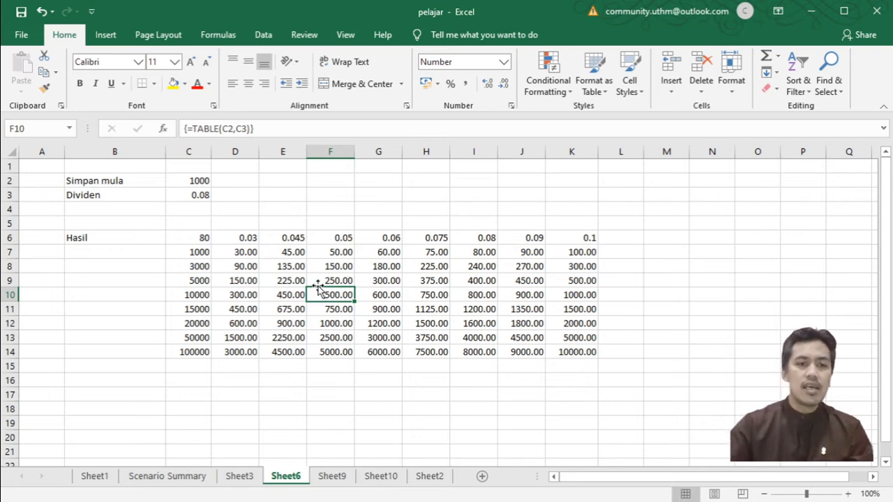
pyautogui.click(207, 296)
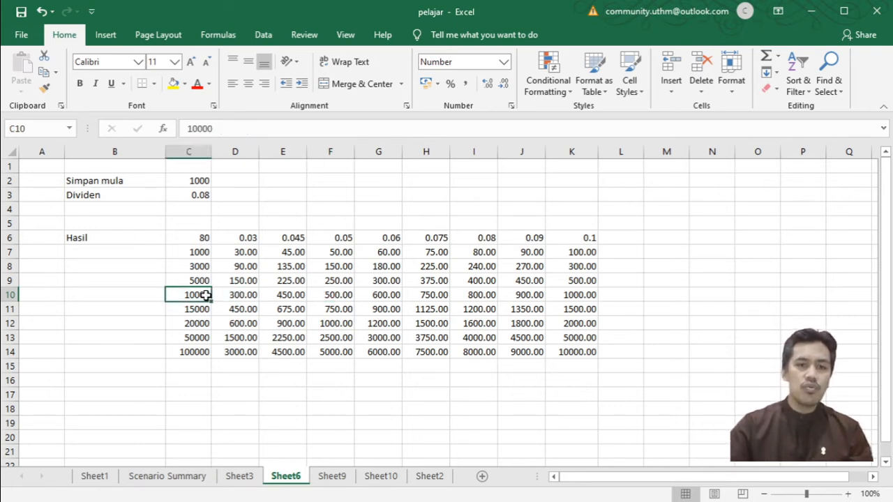
pyautogui.click(348, 238)
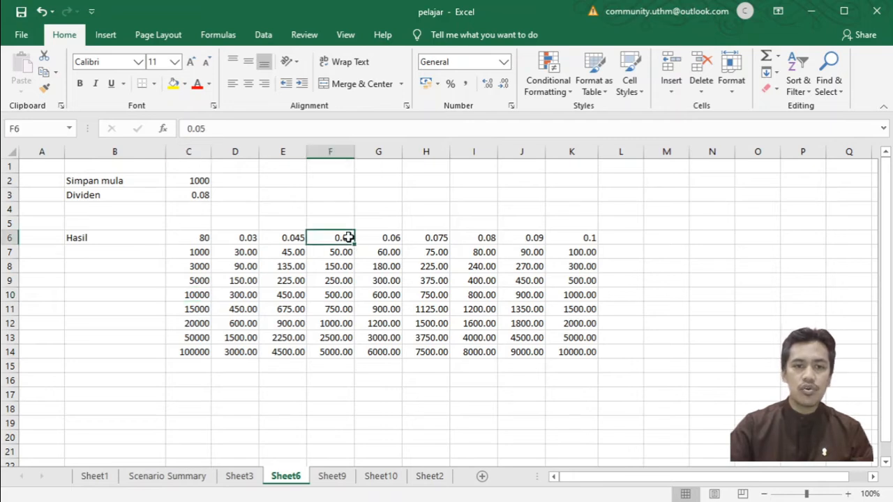
pyautogui.click(344, 296)
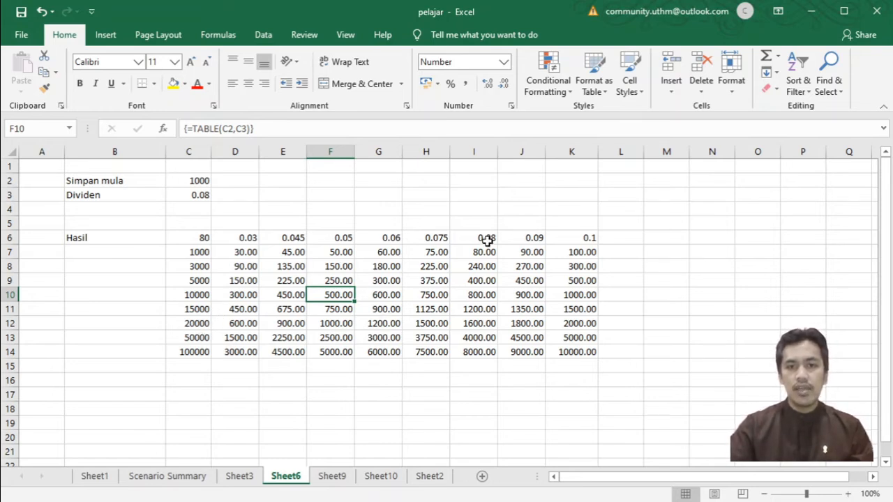
pyautogui.click(481, 337)
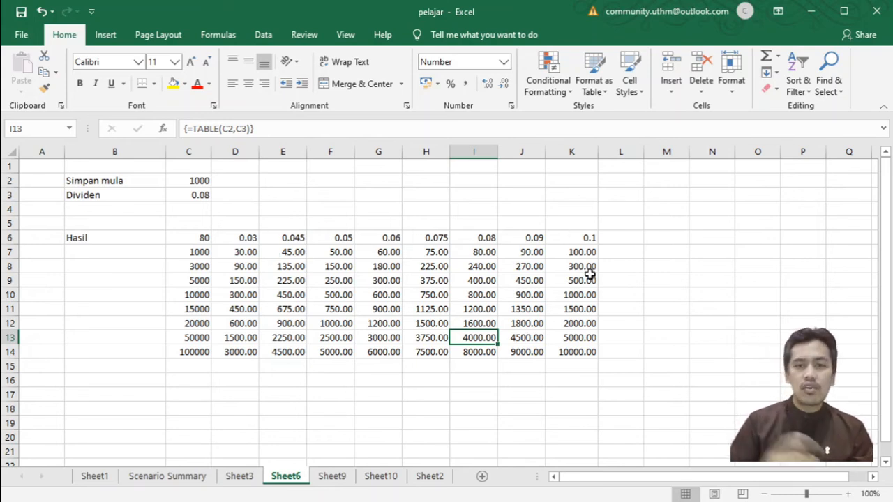
# Change the savings amount in C11 to 13000 and check the results across row 11
pyautogui.click(202, 254)
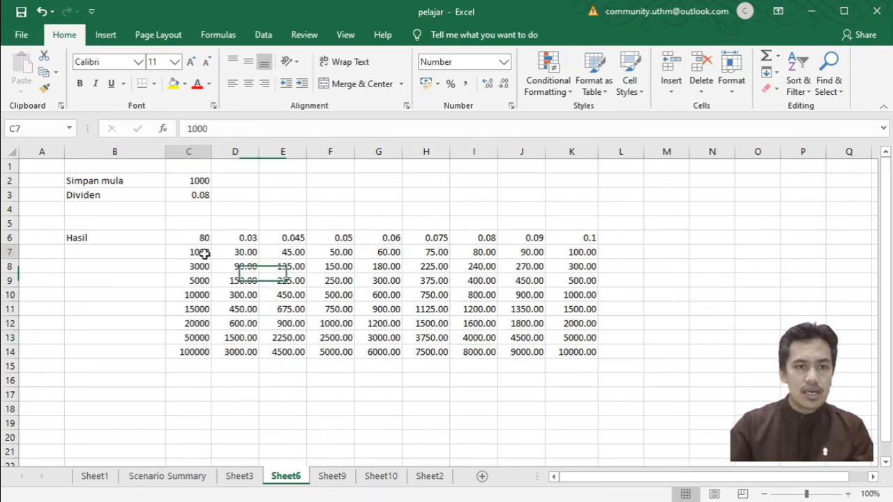
pyautogui.click(196, 279)
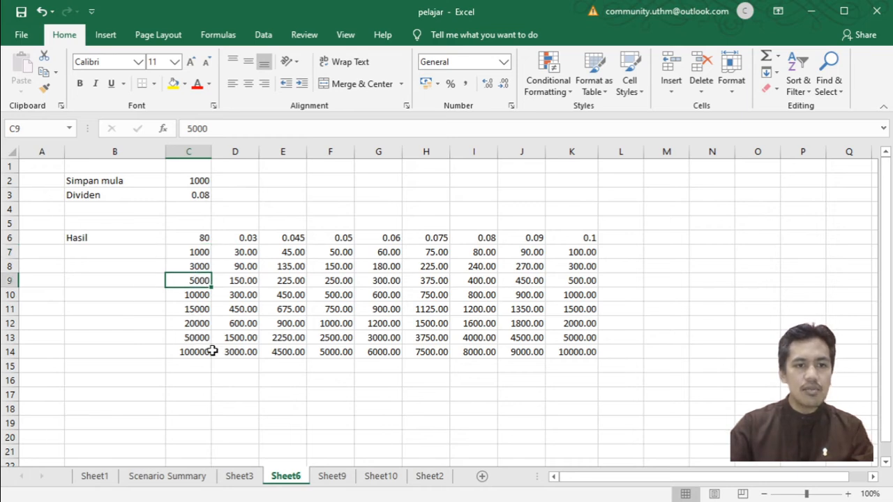
pyautogui.press('Down')
pyautogui.press('Down')
pyautogui.press('Down')
pyautogui.press('Down')
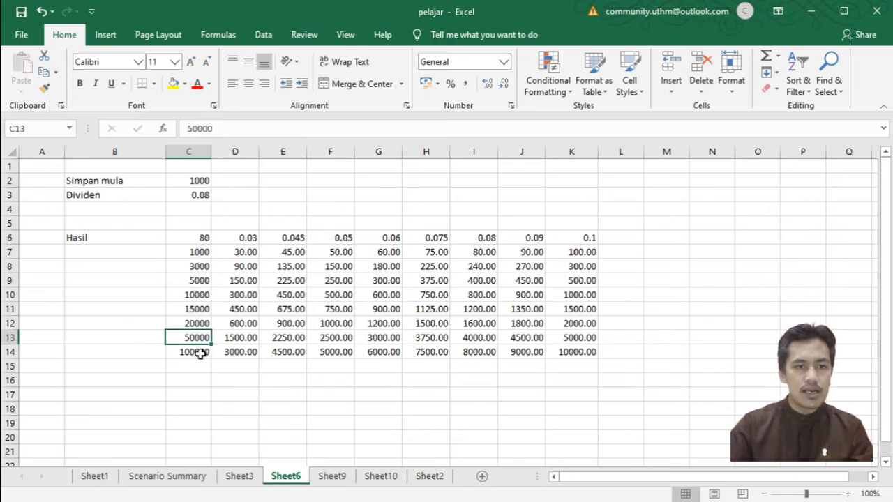
pyautogui.click(199, 311)
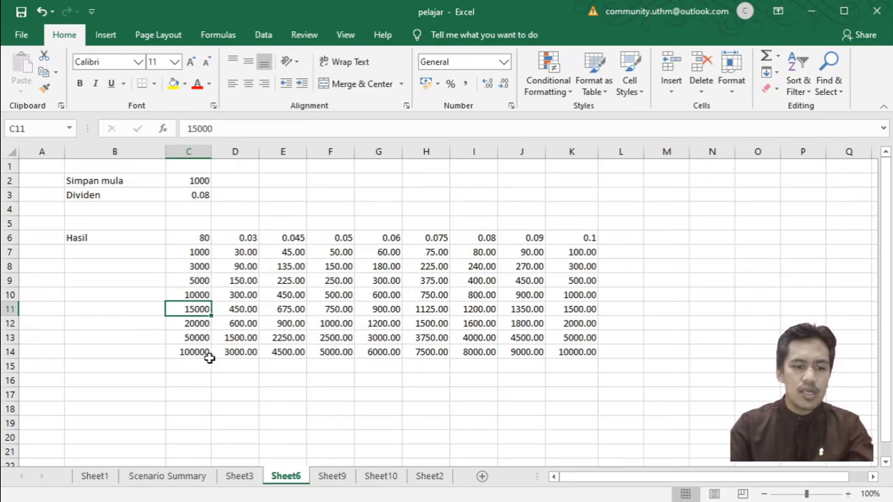
pyautogui.write('13')
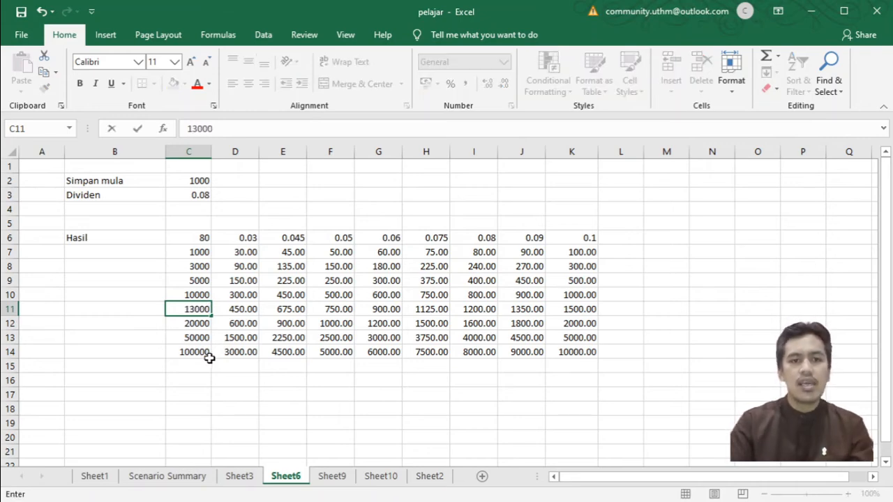
pyautogui.press('Return')
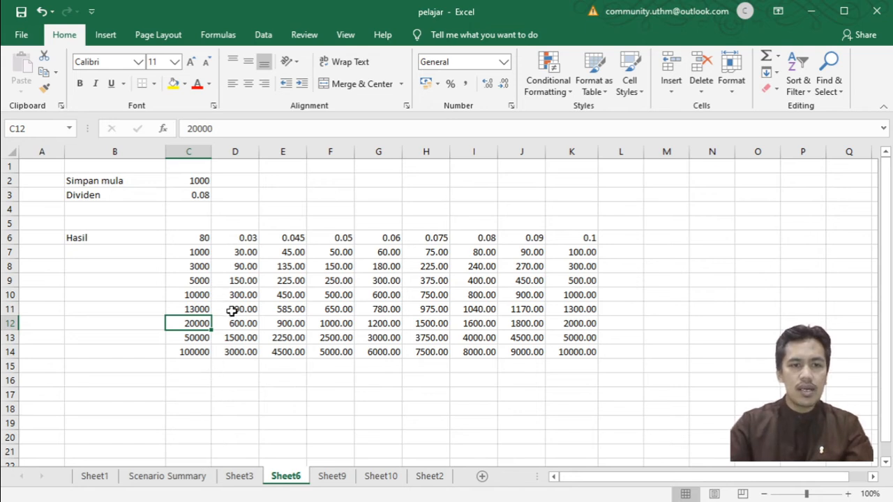
pyautogui.moveTo(233, 311); pyautogui.dragTo(590, 314)
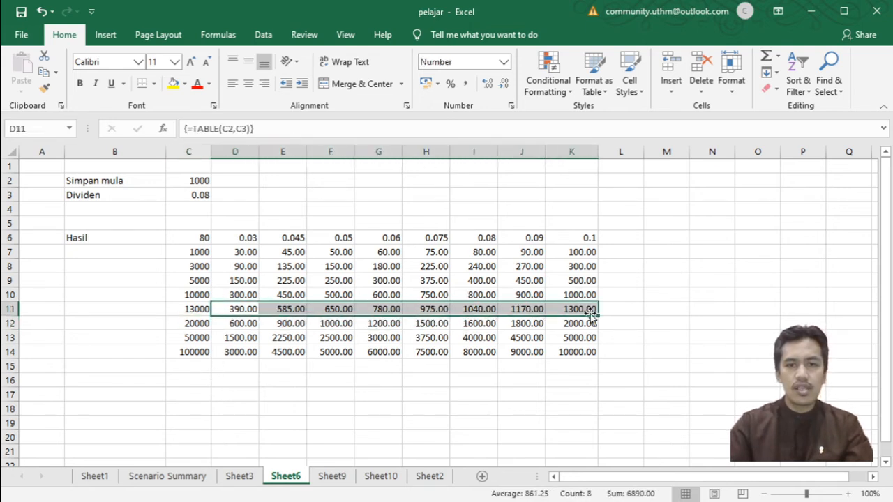
# Change the dividend rate in G6 to 0.068
pyautogui.click(391, 238)
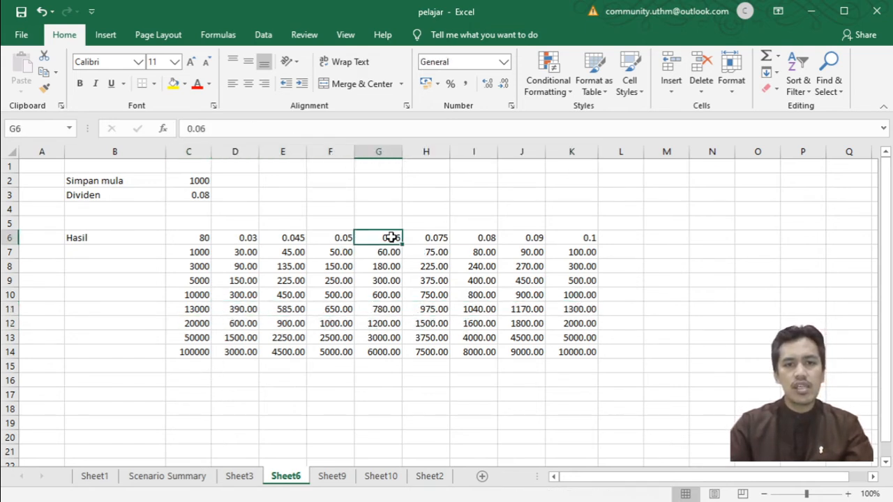
pyautogui.doubleClick(392, 238)
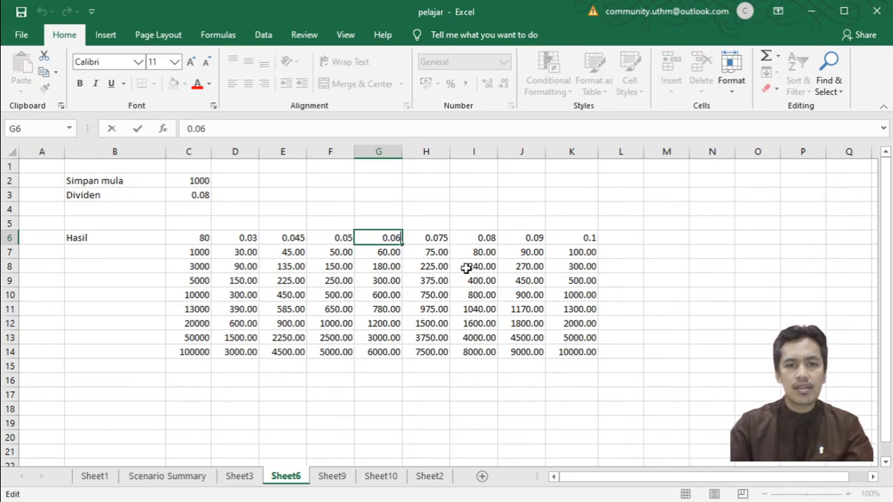
pyautogui.write('8')
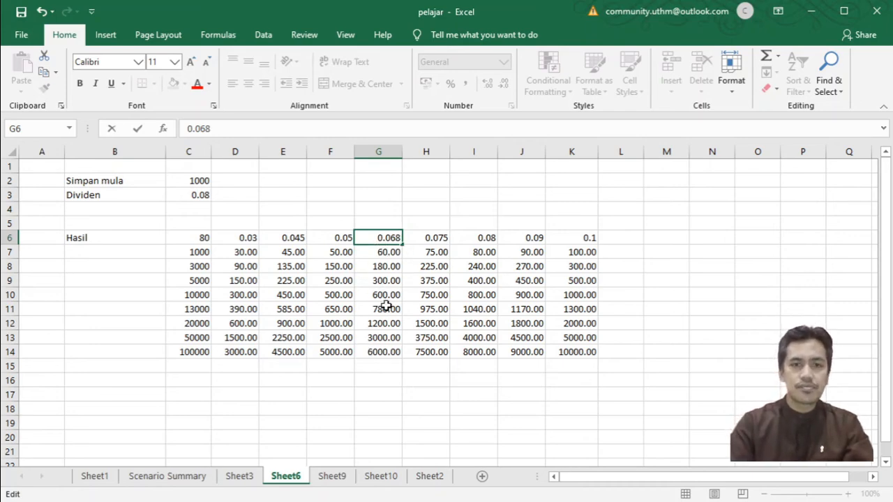
pyautogui.press('Return')
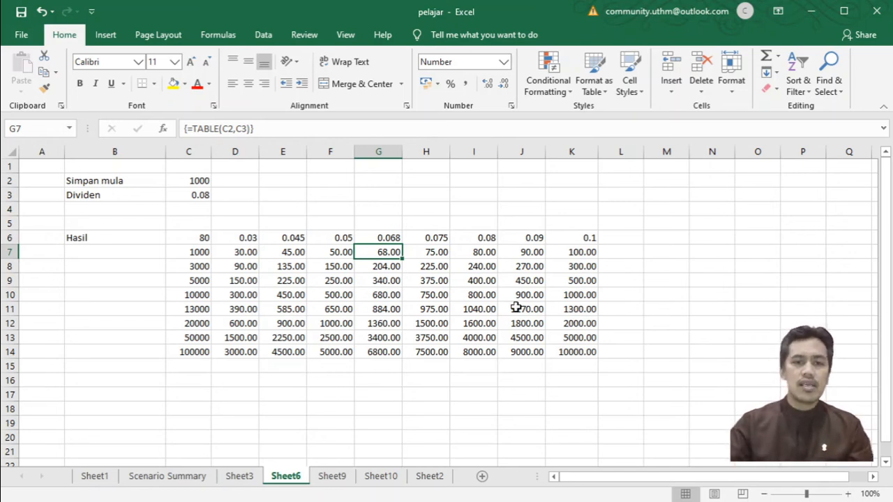
# Examine the table formula behind the result in G10 and neighbouring result cells
pyautogui.click(372, 292)
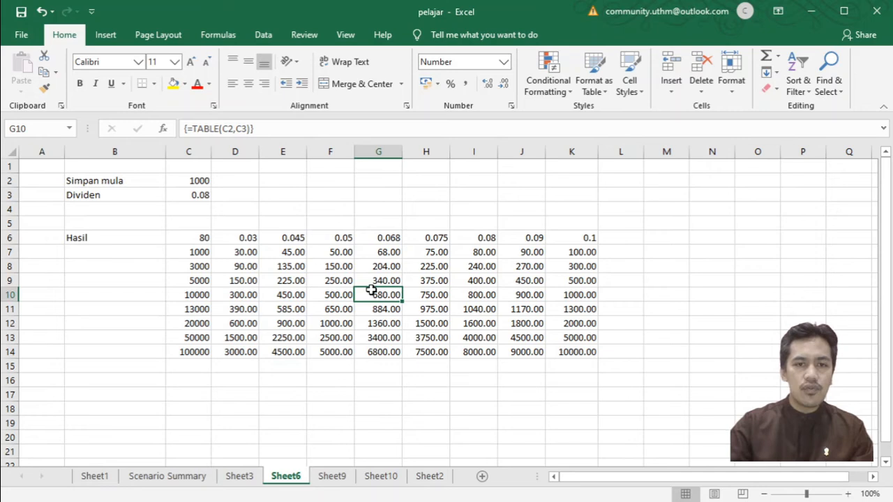
pyautogui.click(267, 130)
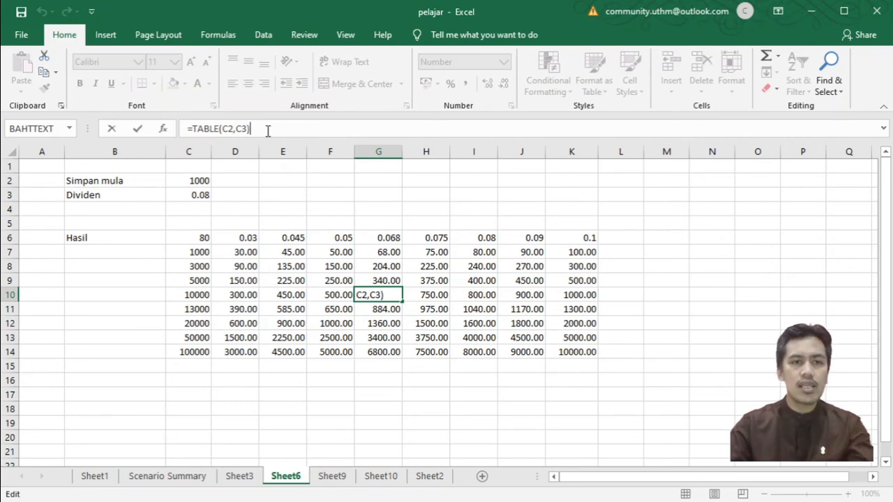
pyautogui.press('Escape')
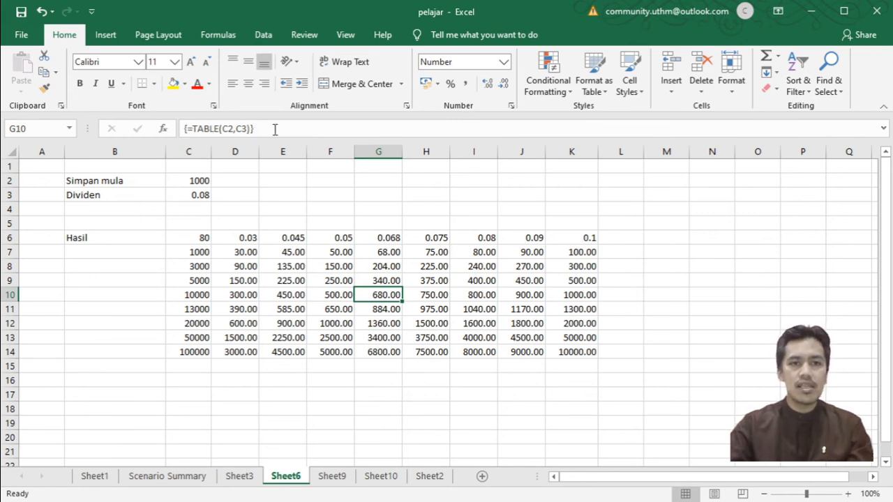
pyautogui.click(304, 280)
pyautogui.click(338, 305)
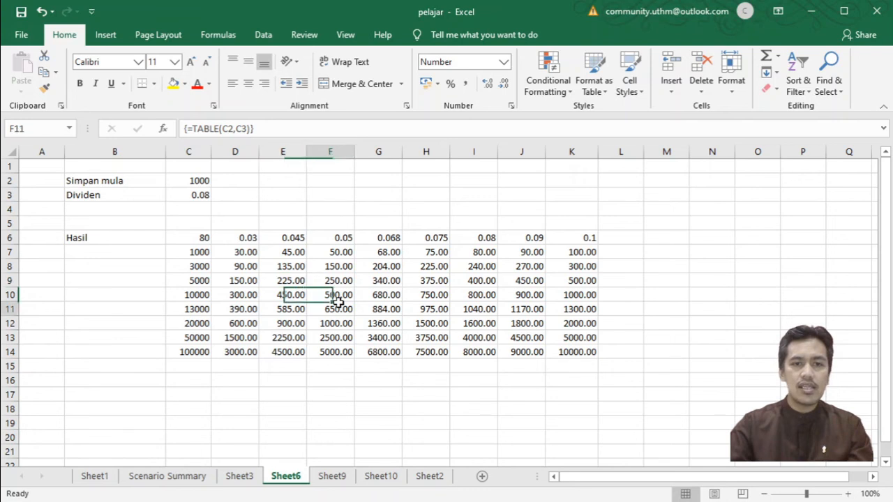
# Try to overwrite the data table result in G10 with 700
pyautogui.click(391, 296)
pyautogui.write('700')
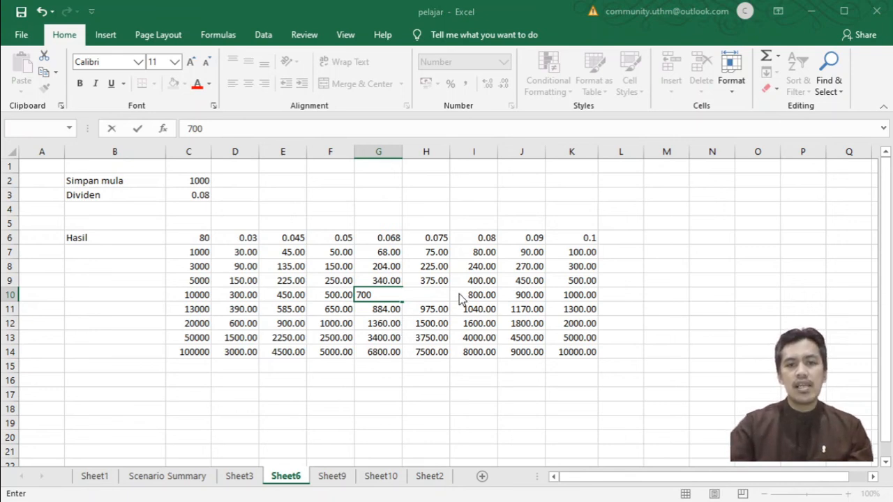
pyautogui.press('Escape')
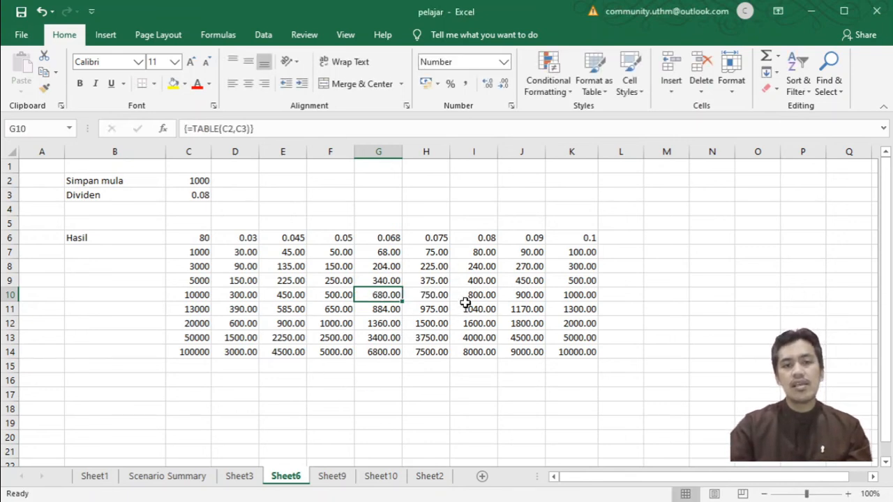
pyautogui.click(288, 282)
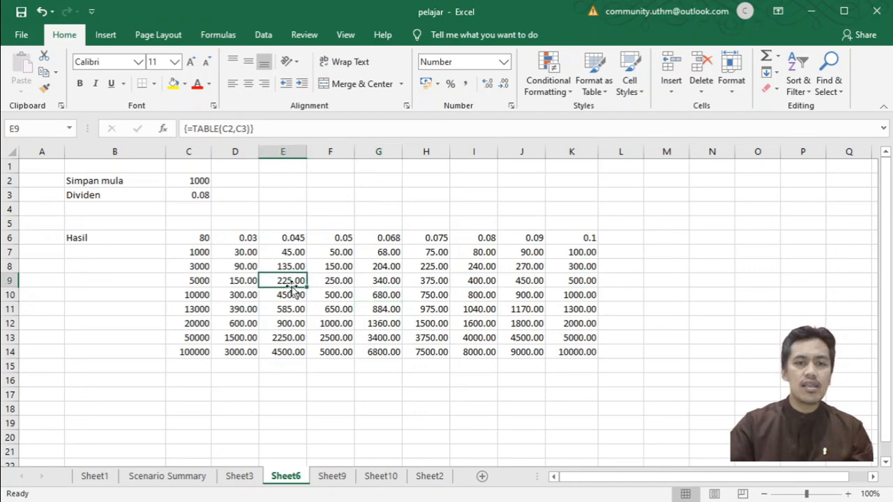
pyautogui.click(269, 36)
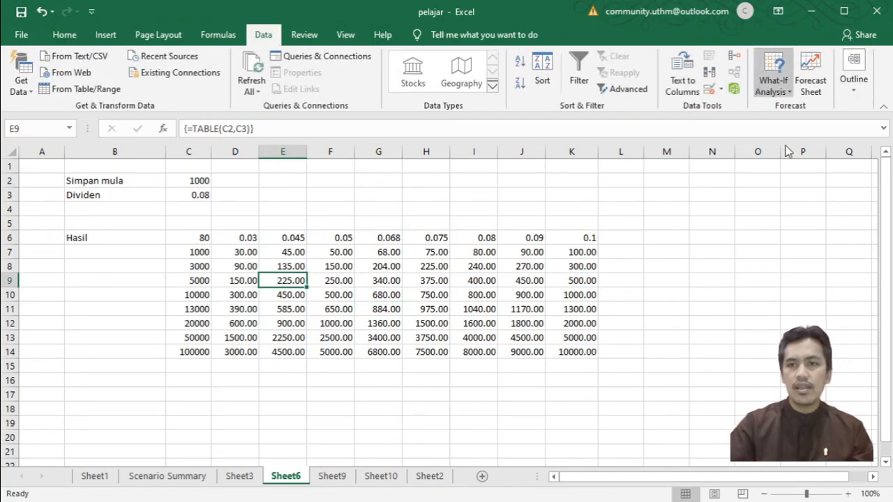
pyautogui.click(502, 296)
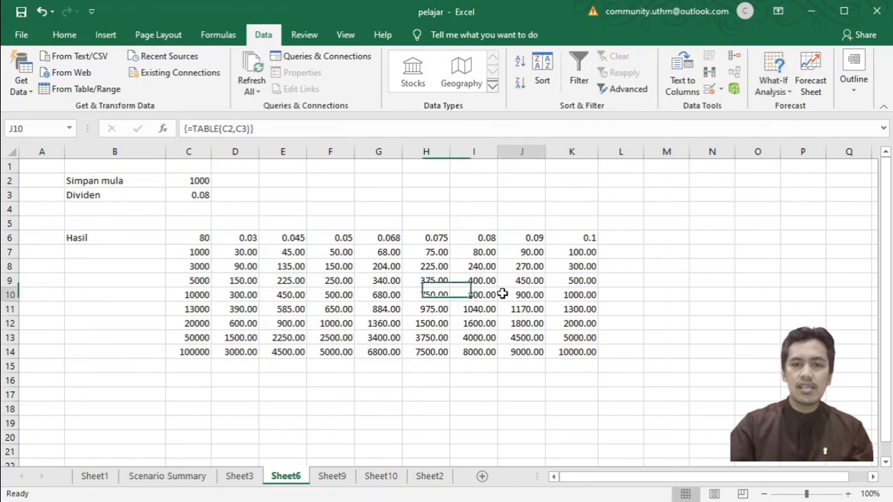
pyautogui.click(250, 239)
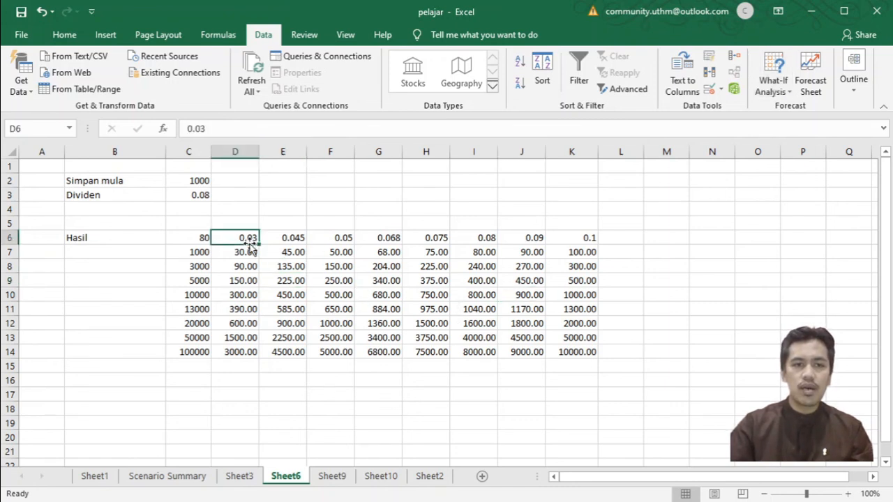
# Change the first savings amount in C7 to 2000 and return to a result cell in the data table
pyautogui.doubleClick(199, 253)
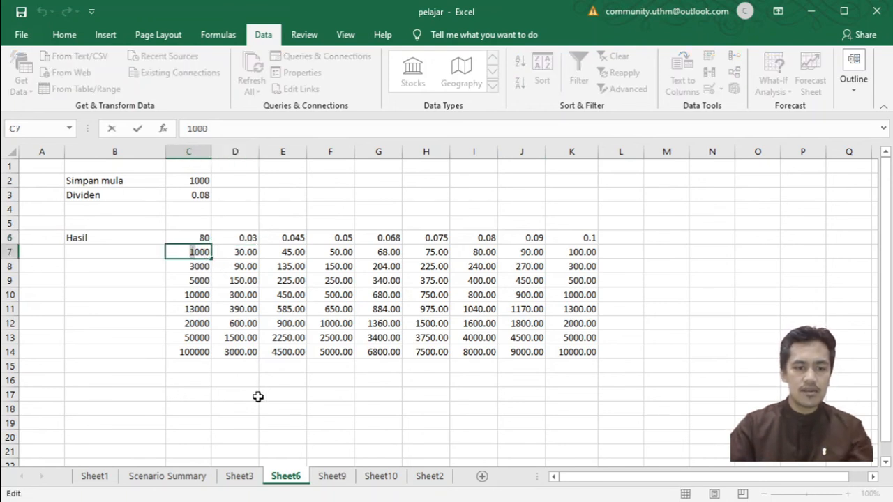
pyautogui.write('2')
pyautogui.press('Return')
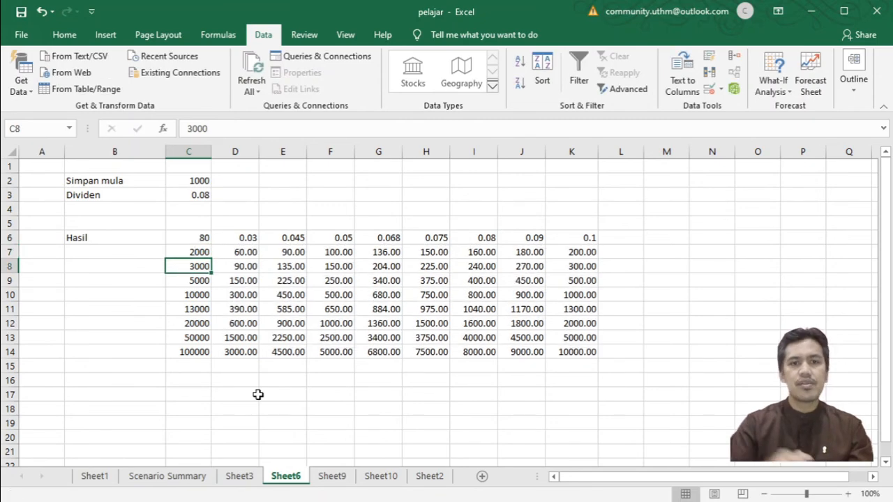
pyautogui.click(314, 281)
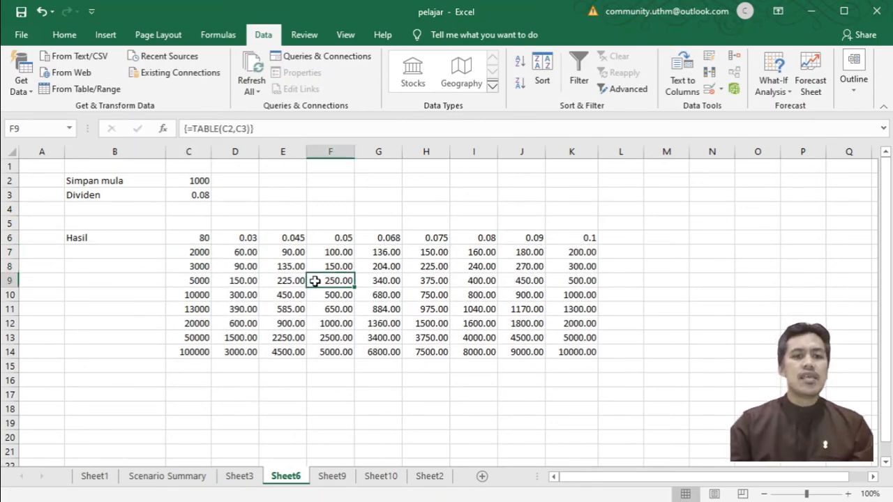